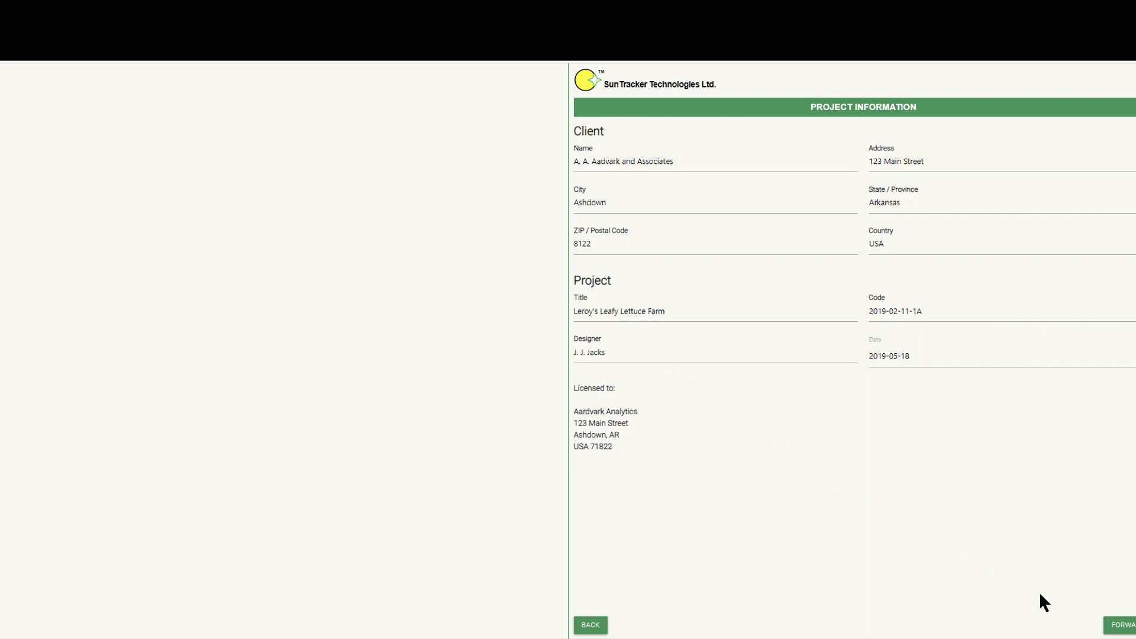
Step: Choose the Gothic greenhouse design and continue to its dimensions
{"action": "left_click", "coordinate": [1119, 626]}
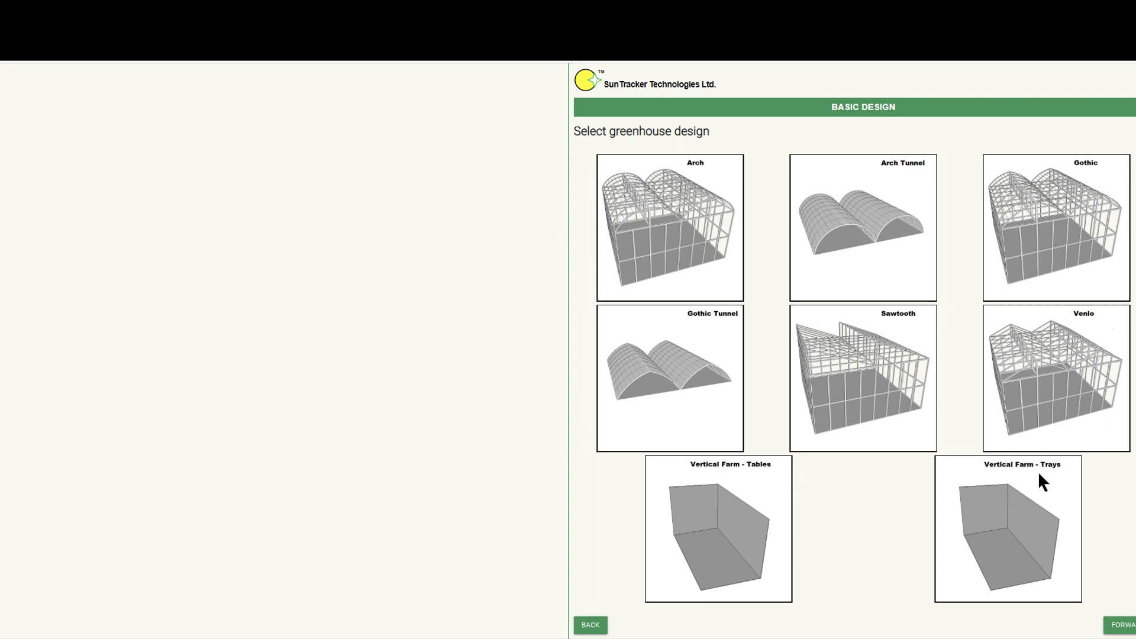
{"action": "left_click", "coordinate": [1085, 175]}
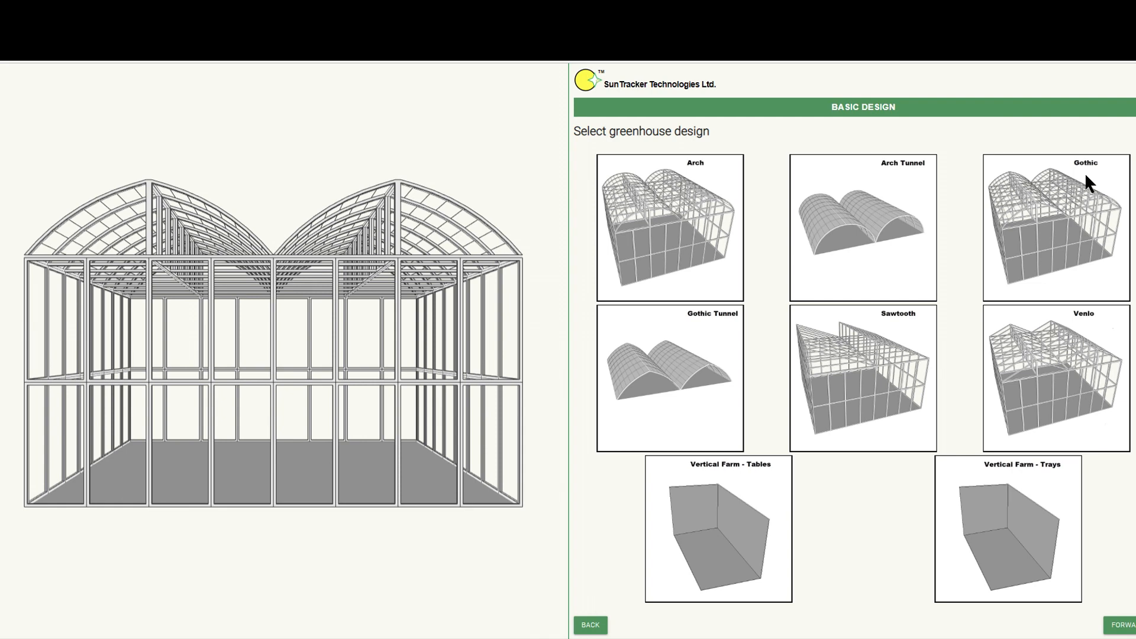
{"action": "left_click", "coordinate": [1115, 624]}
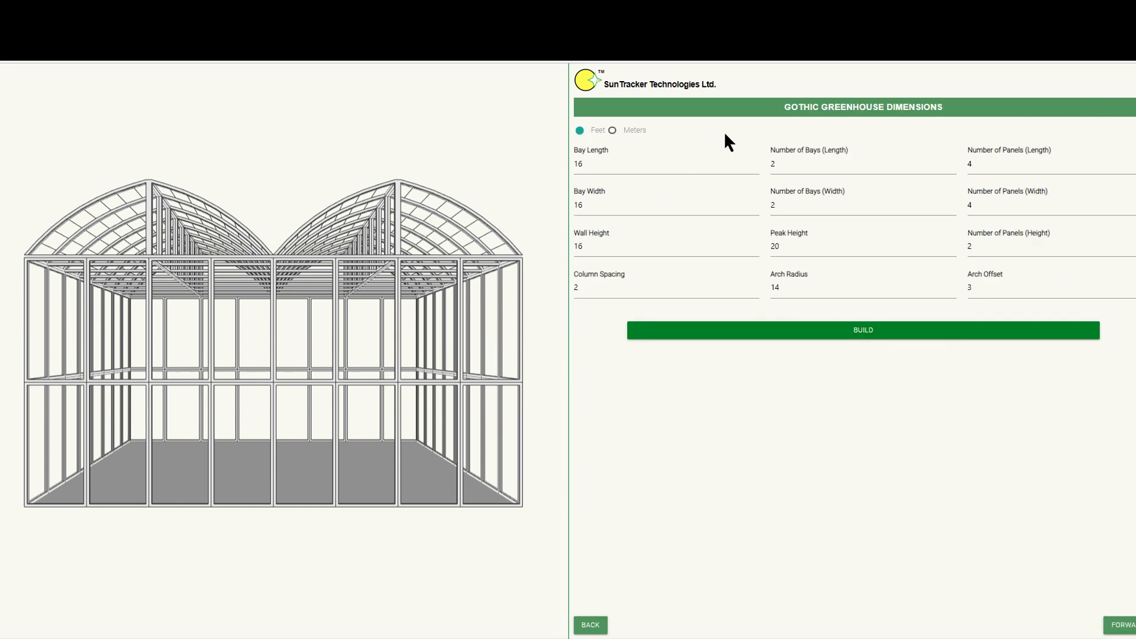
Step: Keep the units in feet, set the number of bays to 4 in both length and width, and build the greenhouse
{"action": "left_click", "coordinate": [612, 130]}
{"action": "left_click", "coordinate": [581, 130]}
{"action": "double_click", "coordinate": [769, 166]}
{"action": "type", "text": "4"}
{"action": "double_click", "coordinate": [785, 218]}
{"action": "type", "text": "4"}
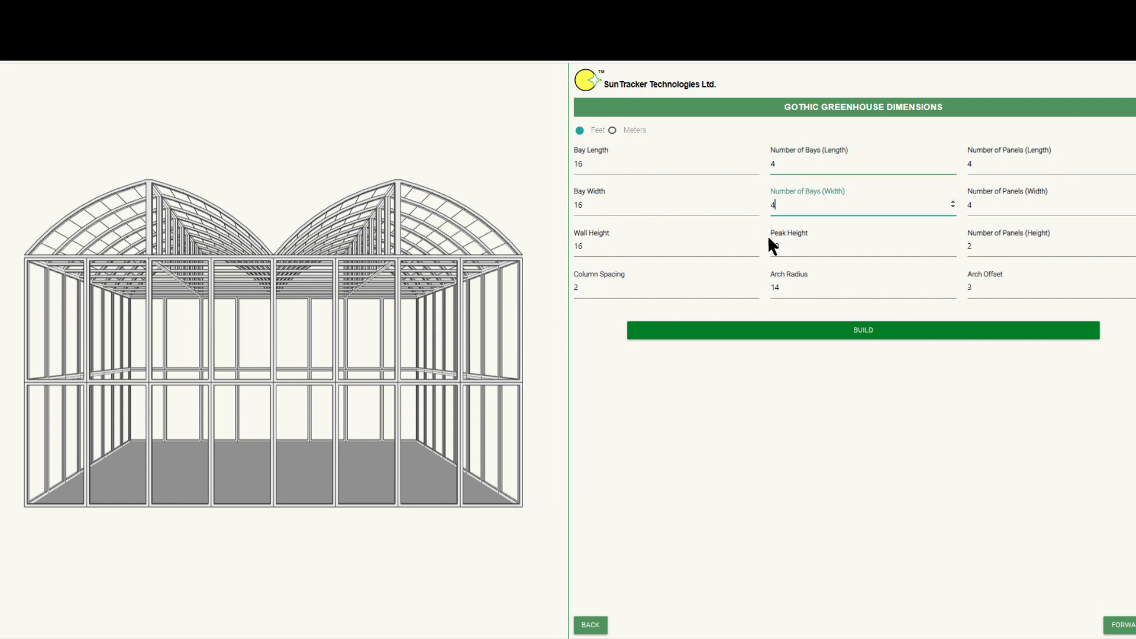
{"action": "left_click", "coordinate": [836, 331]}
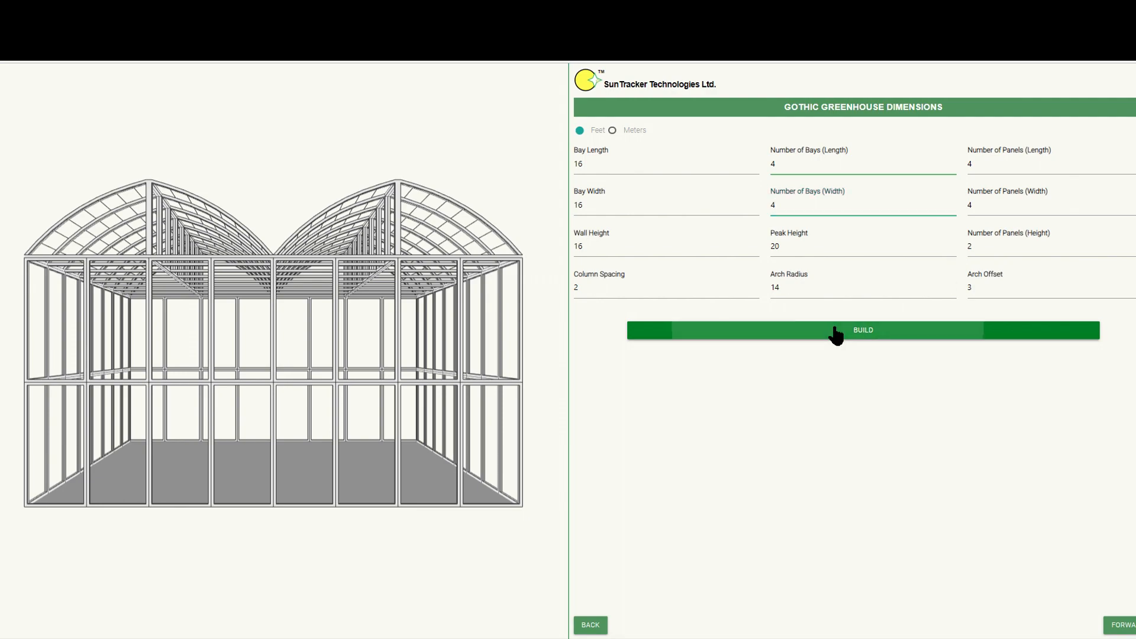
{"action": "left_click_drag", "start_coordinate": [305, 192], "coordinate": [284, 217]}
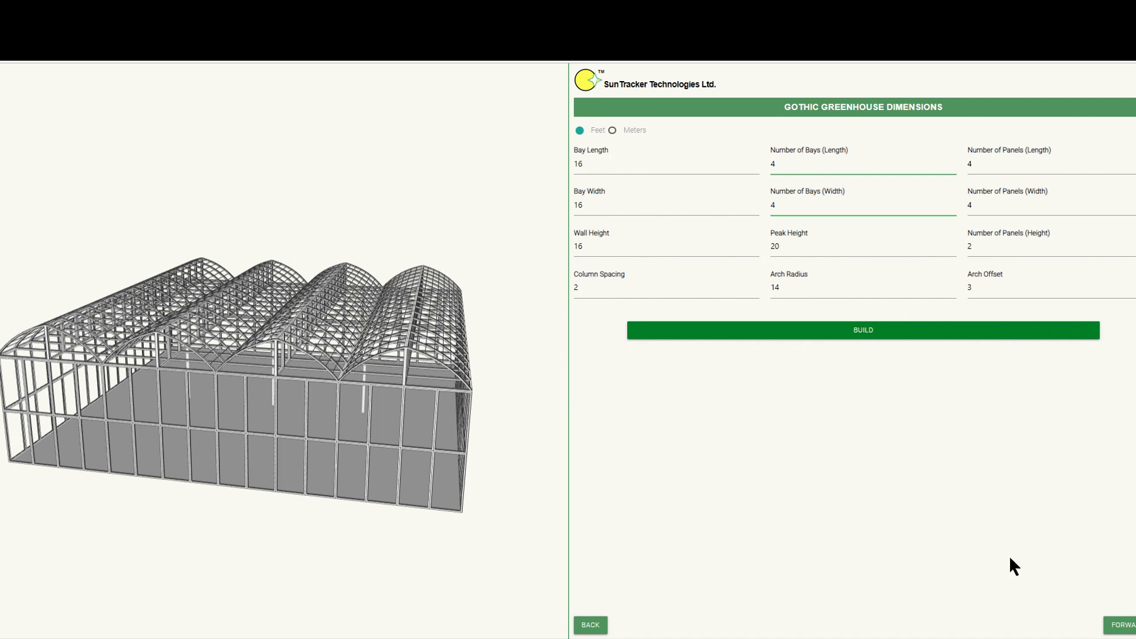
Step: Set the greenhouse's roof material type to Frosted and rebuild the model
{"action": "left_click", "coordinate": [1131, 632]}
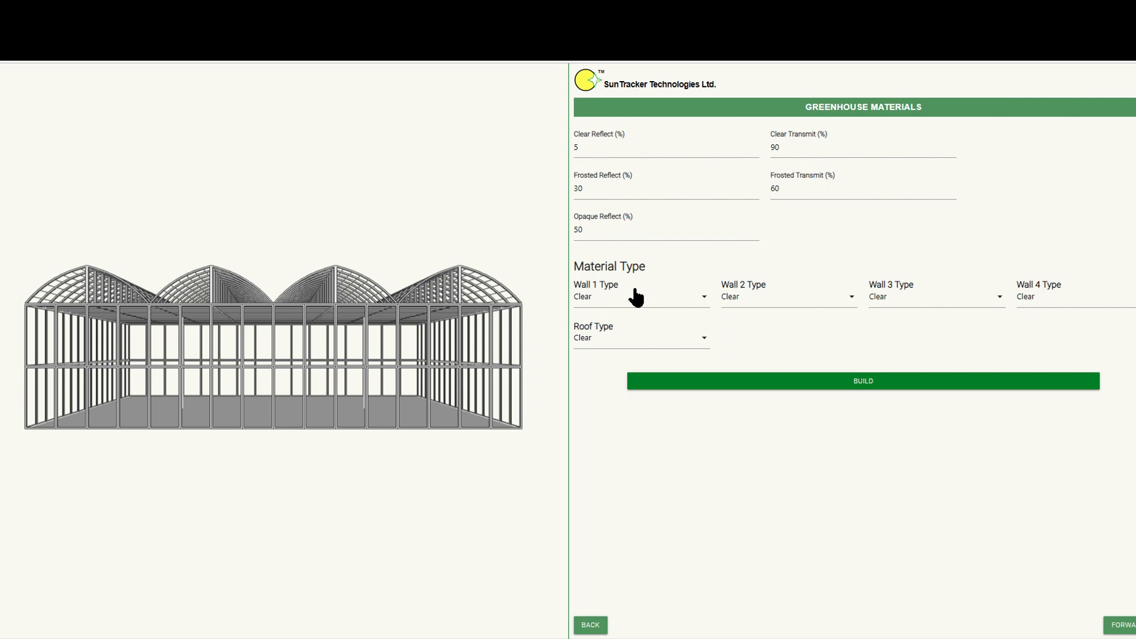
{"action": "left_click", "coordinate": [707, 301]}
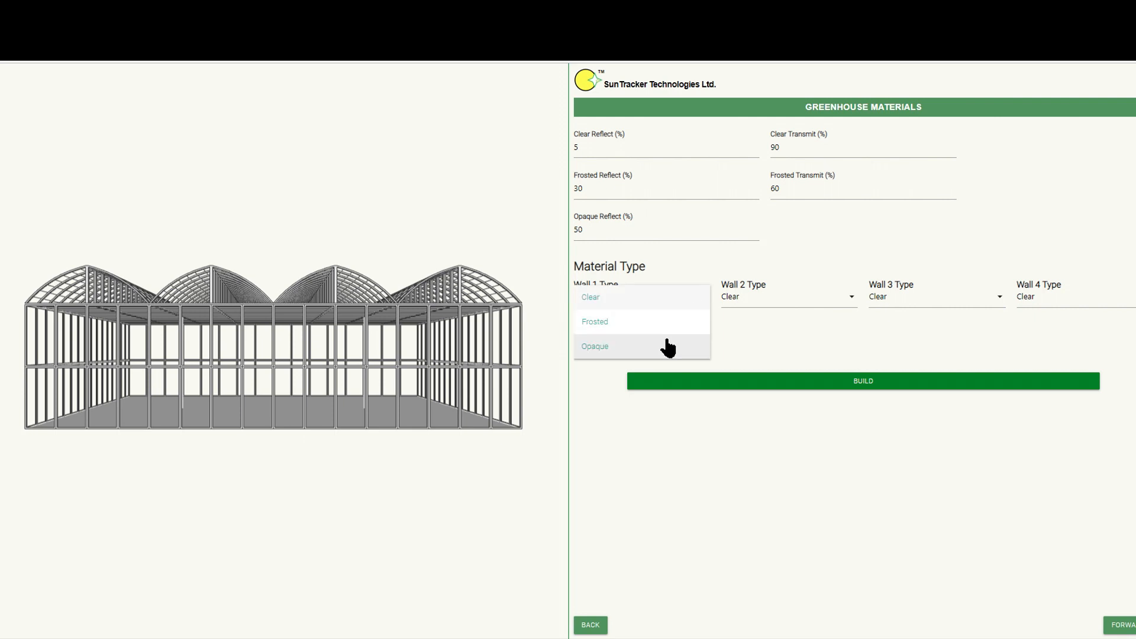
{"action": "left_click", "coordinate": [755, 327]}
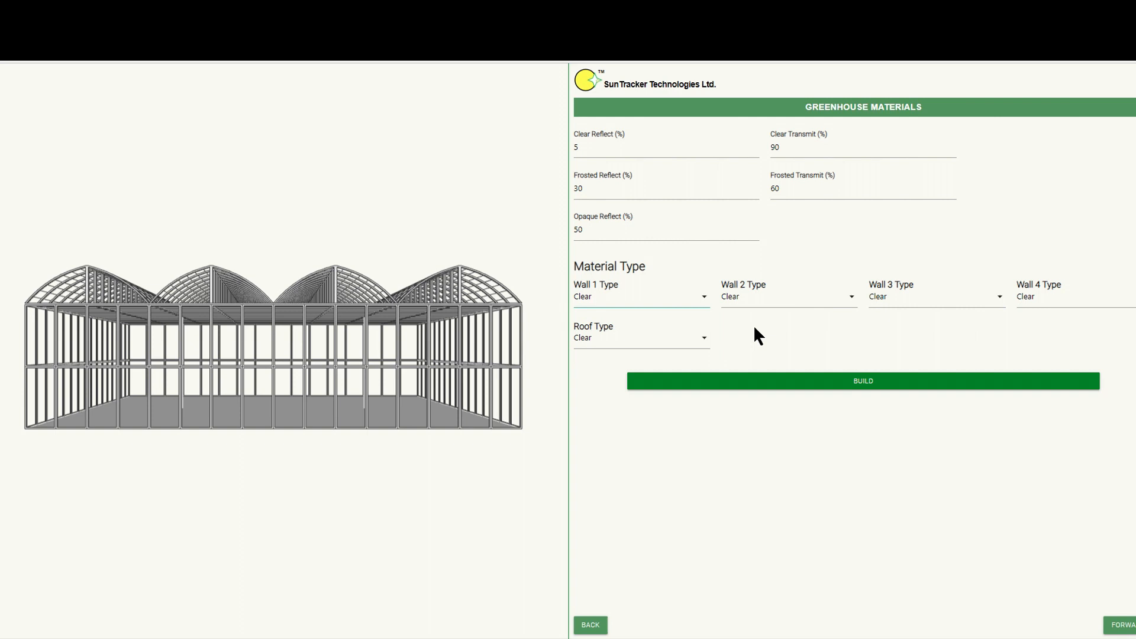
{"action": "left_click", "coordinate": [709, 340]}
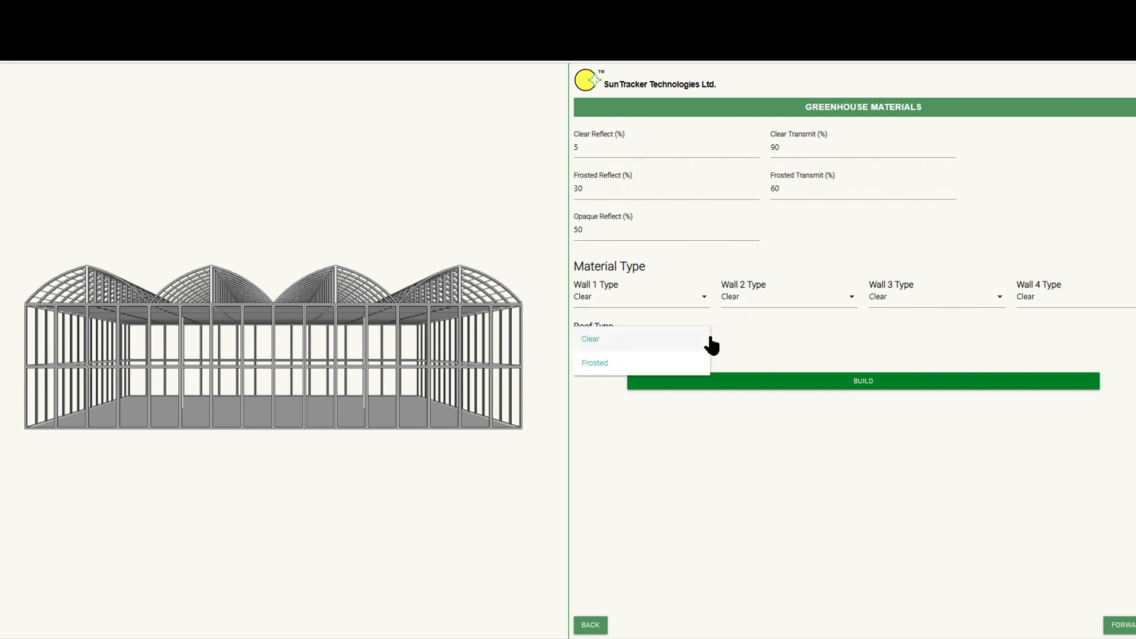
{"action": "left_click", "coordinate": [617, 364]}
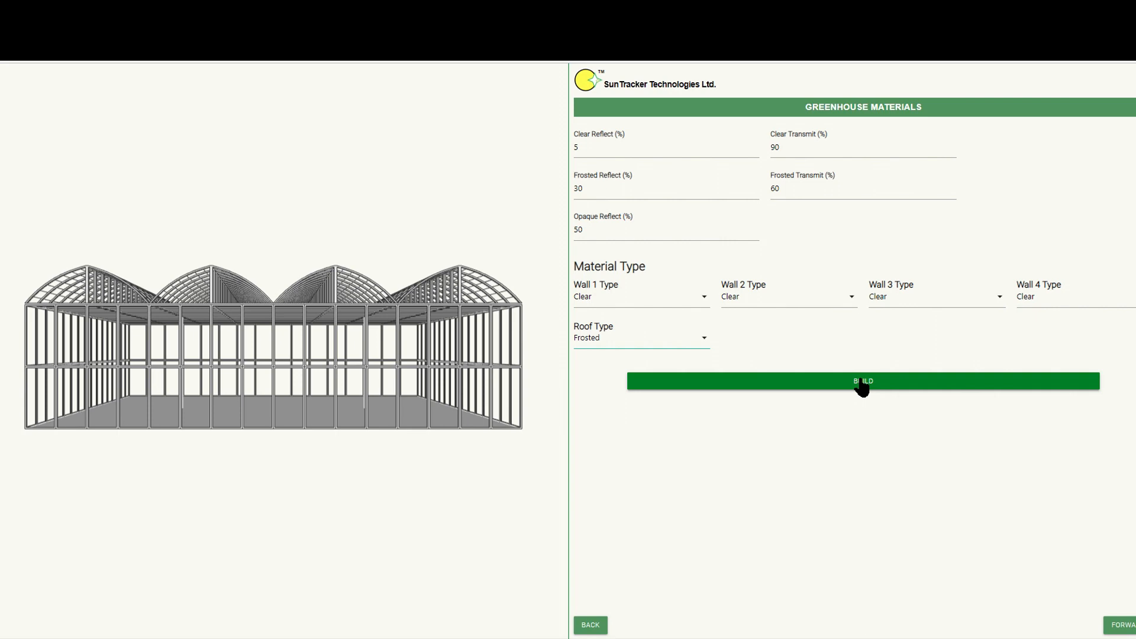
{"action": "left_click", "coordinate": [859, 381]}
{"action": "left_click_drag", "start_coordinate": [406, 233], "coordinate": [384, 276]}
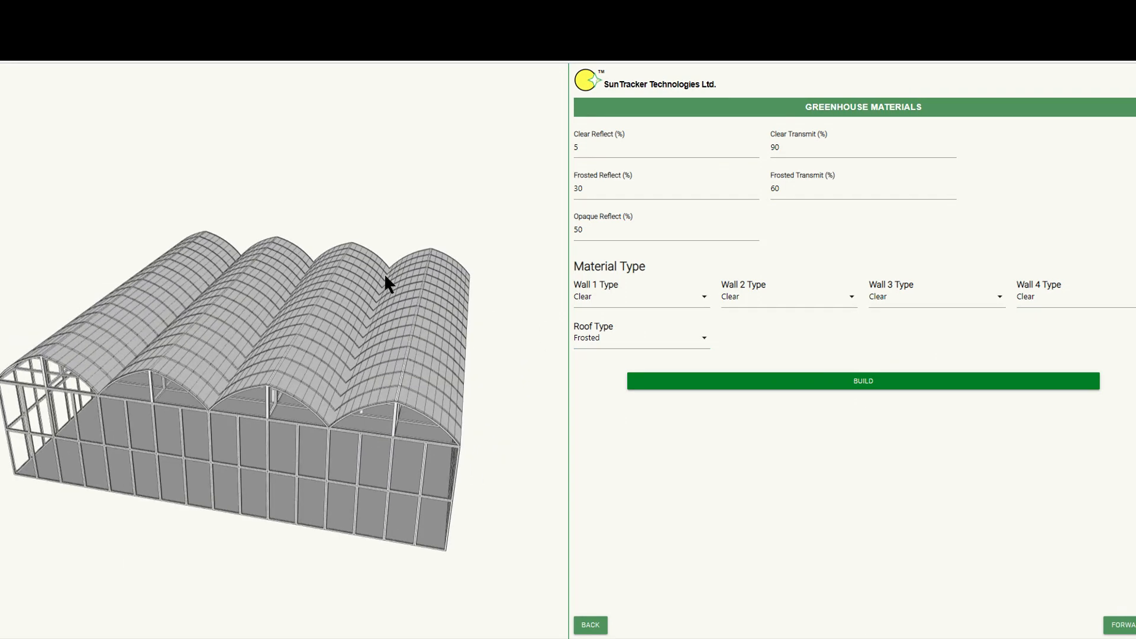
Step: Set the plant height to 1.5 and insert the growing tables into the greenhouse
{"action": "left_click", "coordinate": [1121, 624]}
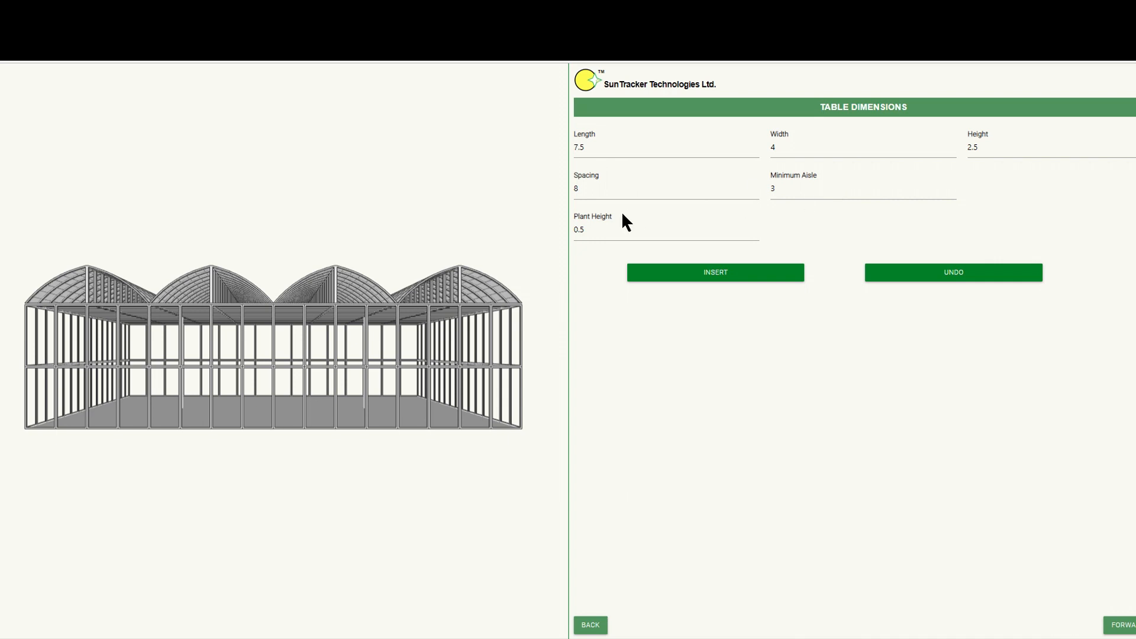
{"action": "left_click", "coordinate": [586, 241]}
{"action": "double_click", "coordinate": [603, 241]}
{"action": "type", "text": "1.5"}
{"action": "left_click", "coordinate": [776, 273]}
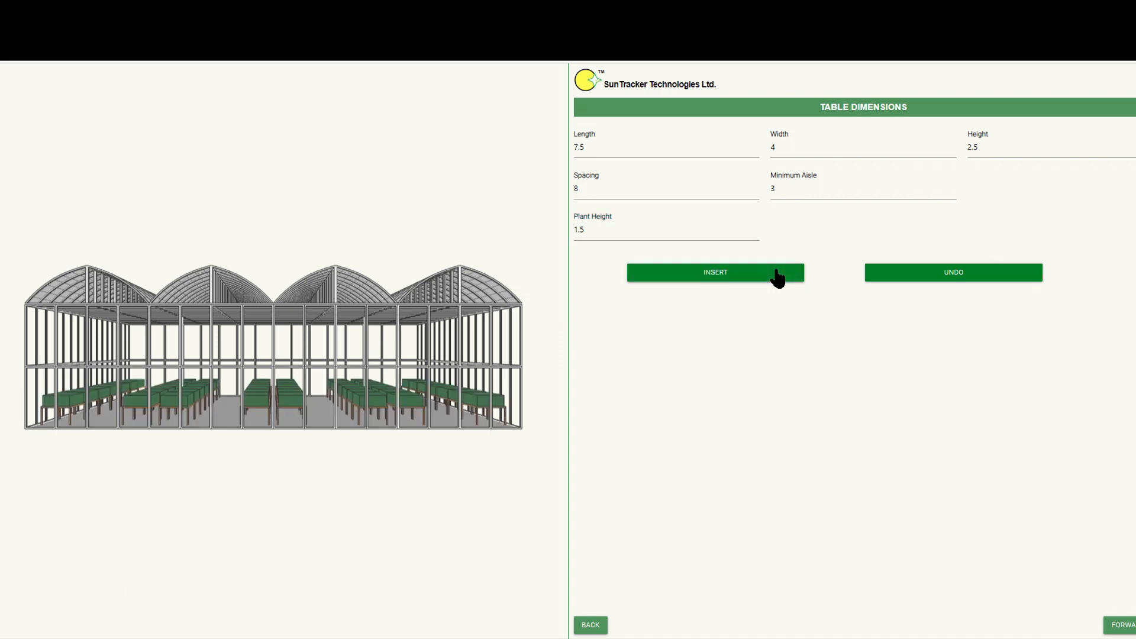
Step: Choose the Aardwolf Premium 100 luminaire and insert the luminaire layout
{"action": "left_click", "coordinate": [1123, 623]}
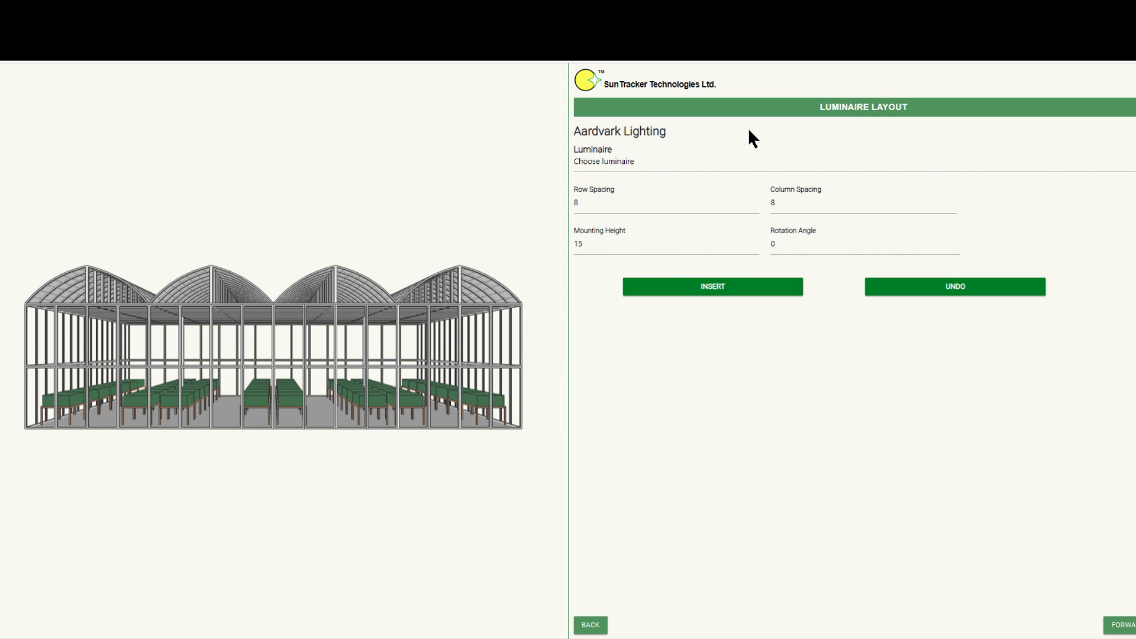
{"action": "left_click", "coordinate": [749, 161]}
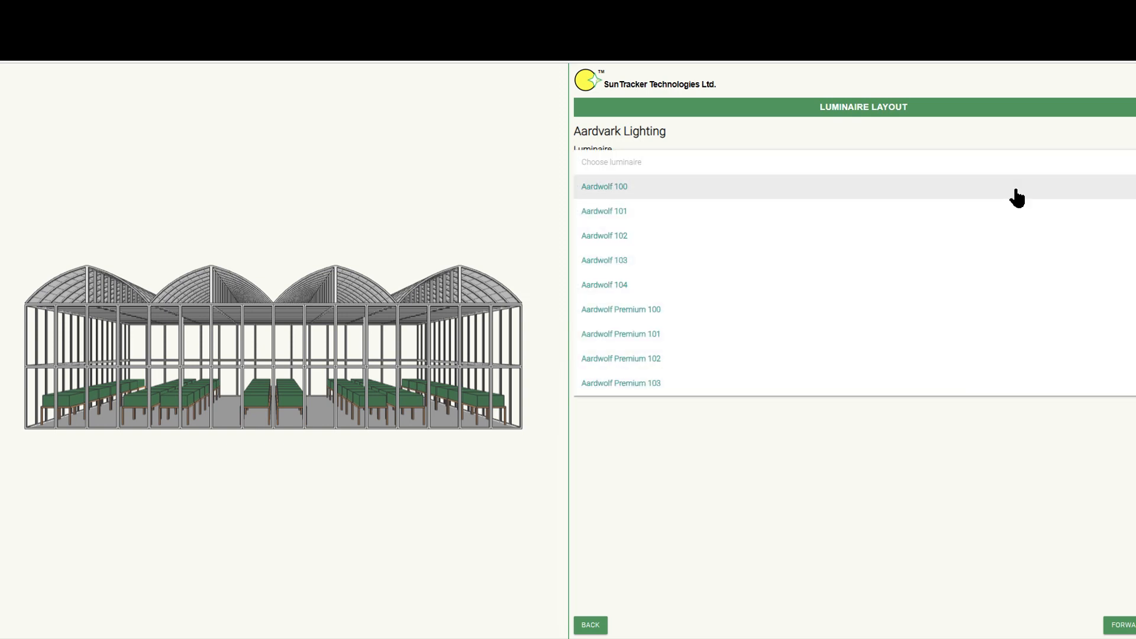
{"action": "left_click", "coordinate": [752, 310]}
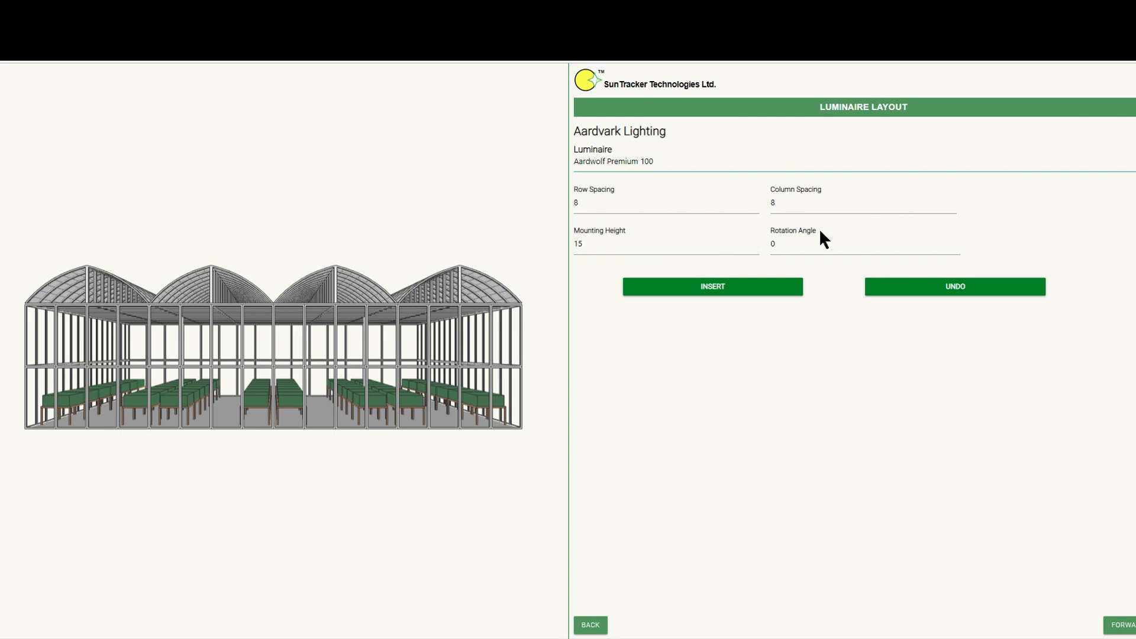
{"action": "left_click", "coordinate": [736, 286]}
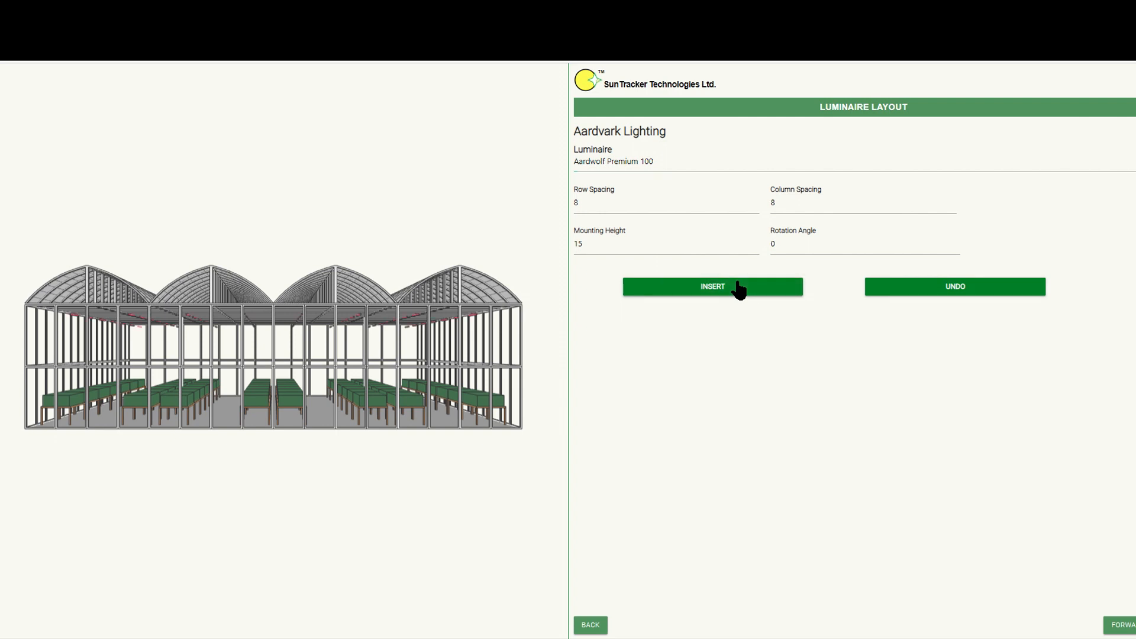
Step: Turn on the Plane 1 sensor plane in the sensor layout
{"action": "left_click", "coordinate": [1123, 627]}
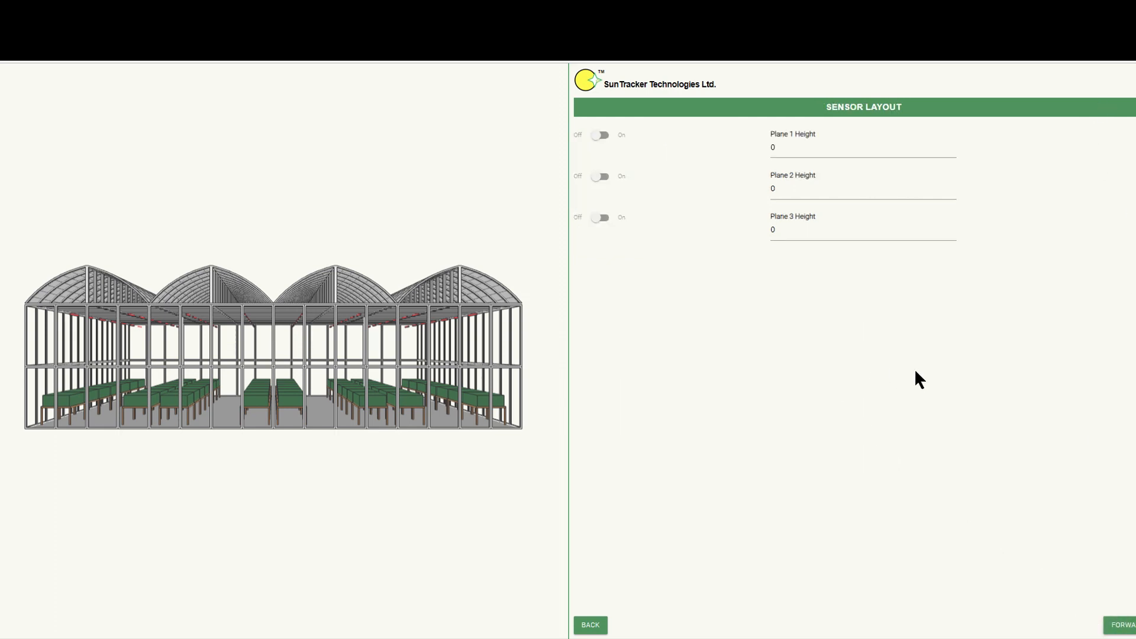
{"action": "left_click", "coordinate": [614, 141]}
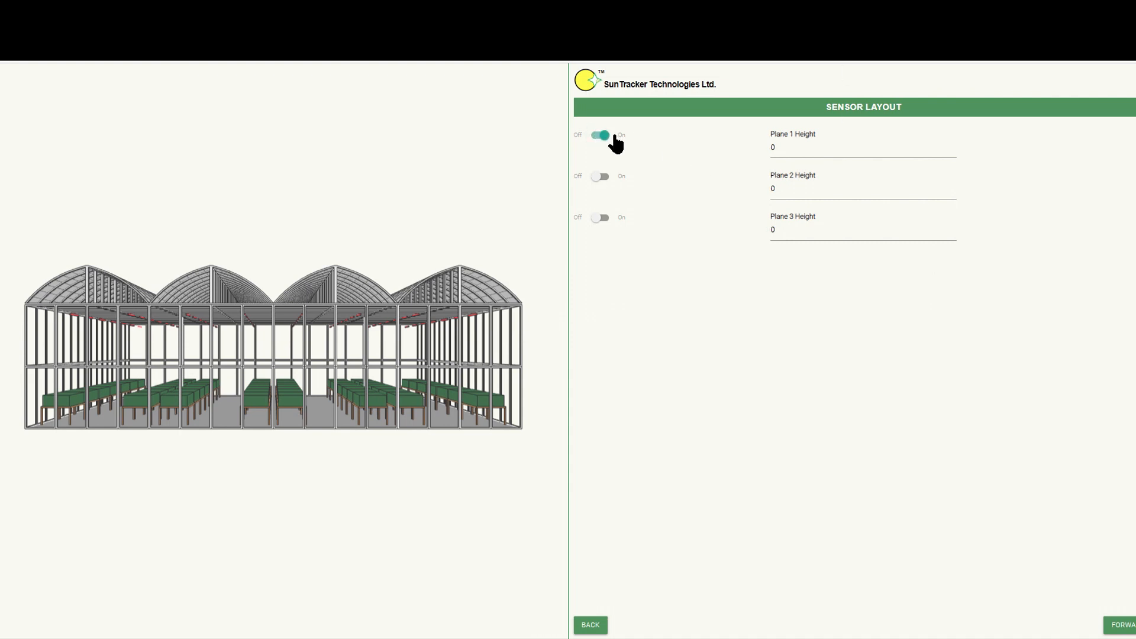
{"action": "left_click", "coordinate": [801, 163]}
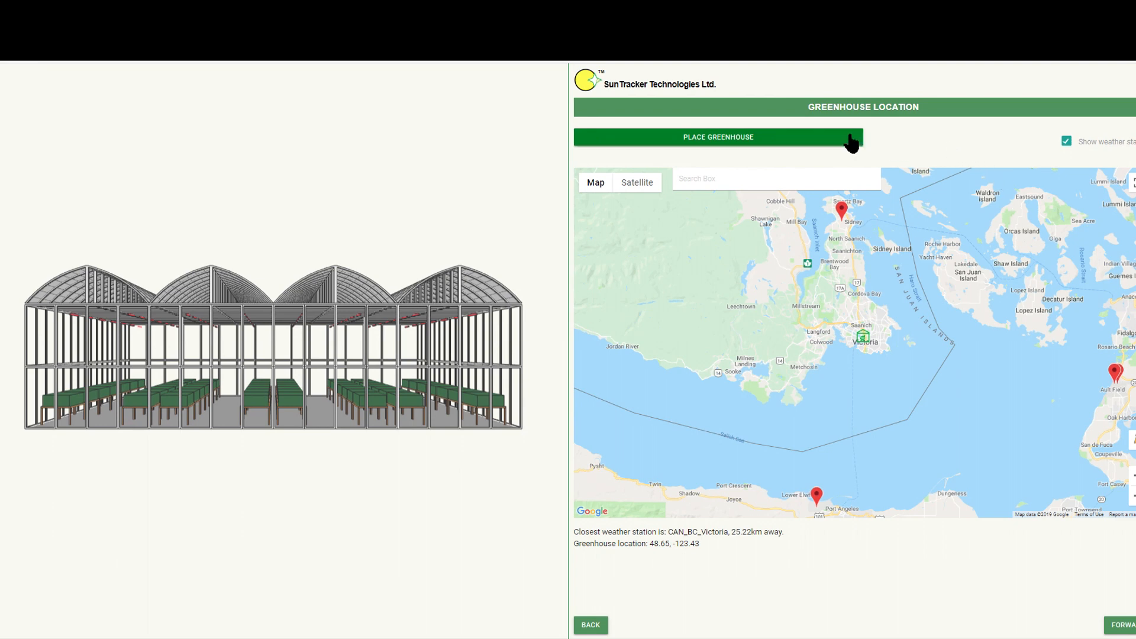
Step: Place the greenhouse on the map near Brentwood Bay, north of Victoria, and continue to the calculation
{"action": "left_click", "coordinate": [802, 139]}
{"action": "left_click", "coordinate": [821, 280]}
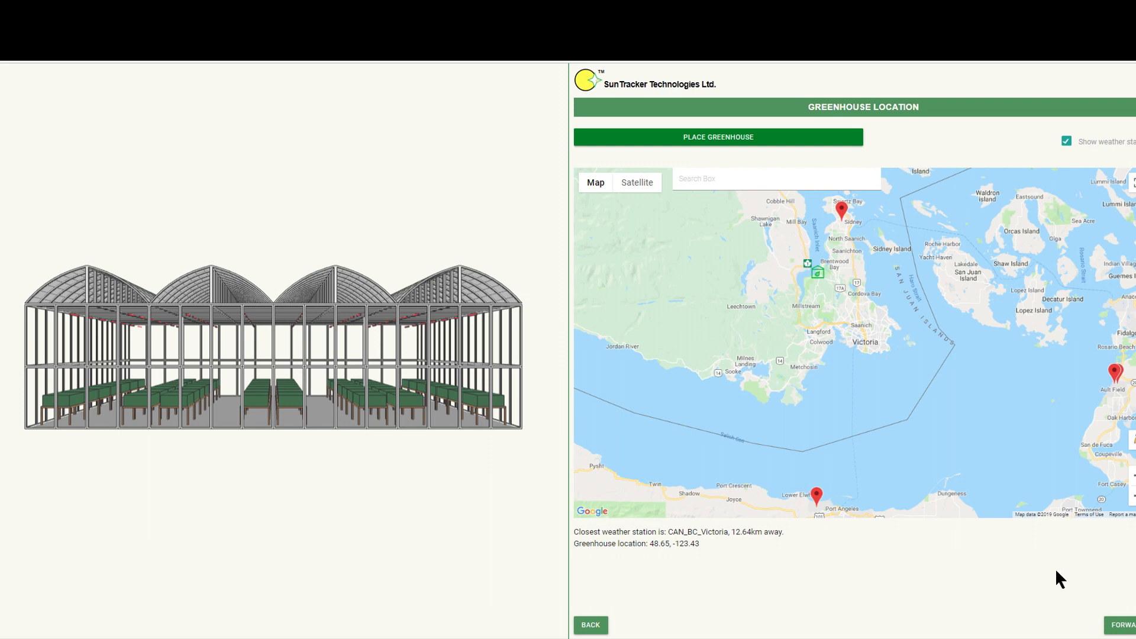
{"action": "left_click", "coordinate": [1123, 624]}
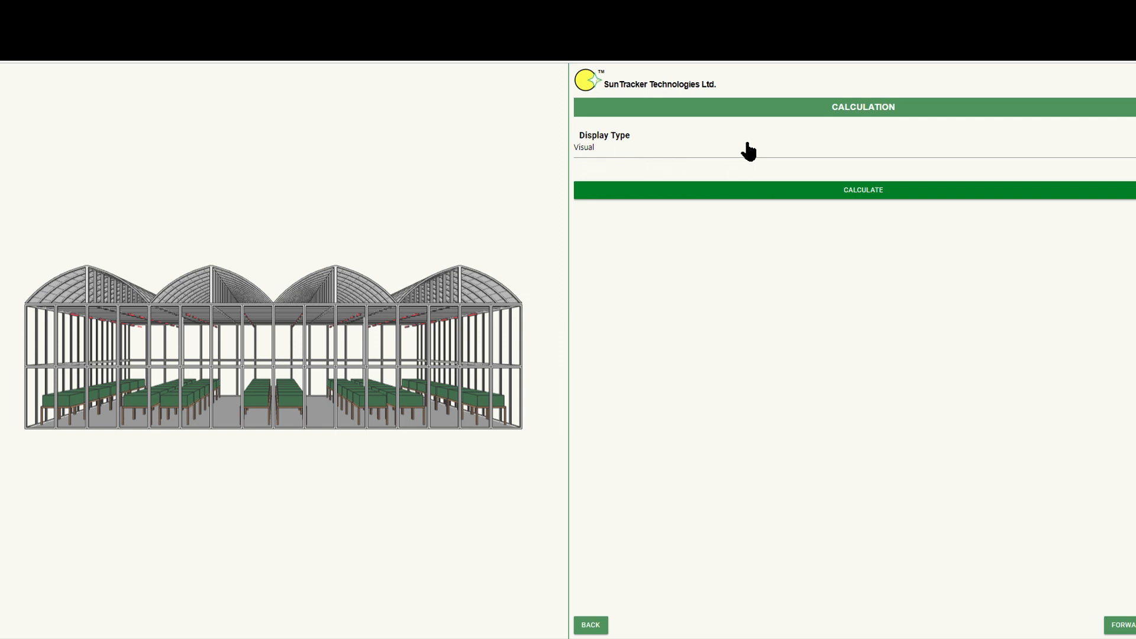
Step: Calculate the greenhouse lighting with the Visual display type and again with PPFD (Monochome)
{"action": "left_click", "coordinate": [757, 190]}
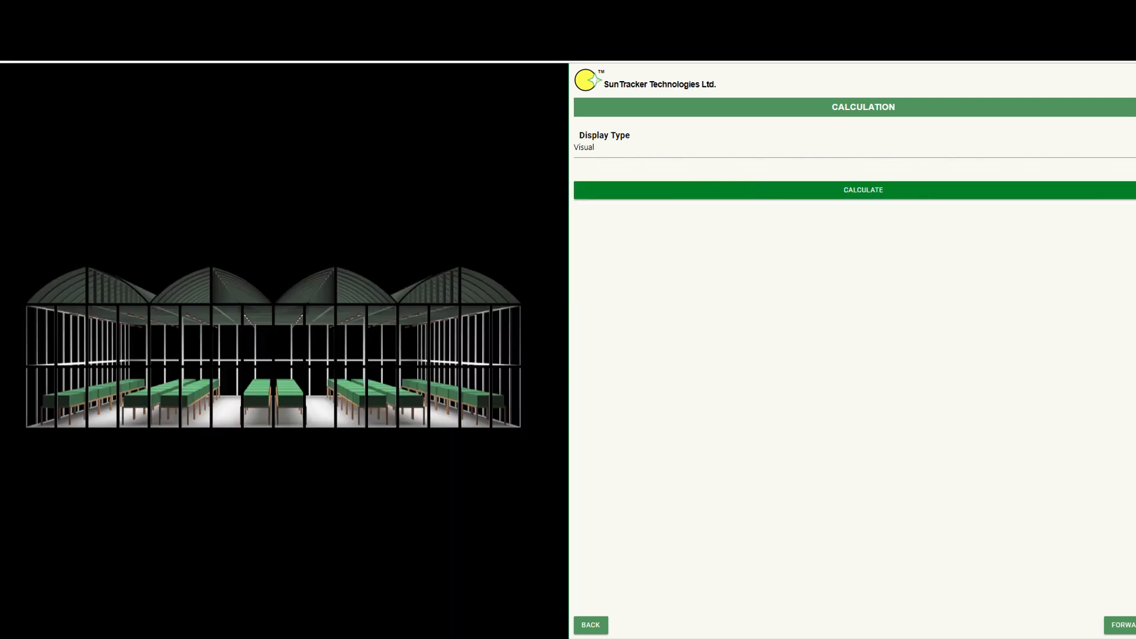
{"action": "mouse_move", "coordinate": [364, 208]}
{"action": "left_mouse_down"}
{"action": "mouse_move", "coordinate": [351, 251]}
{"action": "mouse_move", "coordinate": [315, 265]}
{"action": "mouse_move", "coordinate": [359, 209]}
{"action": "left_mouse_up"}
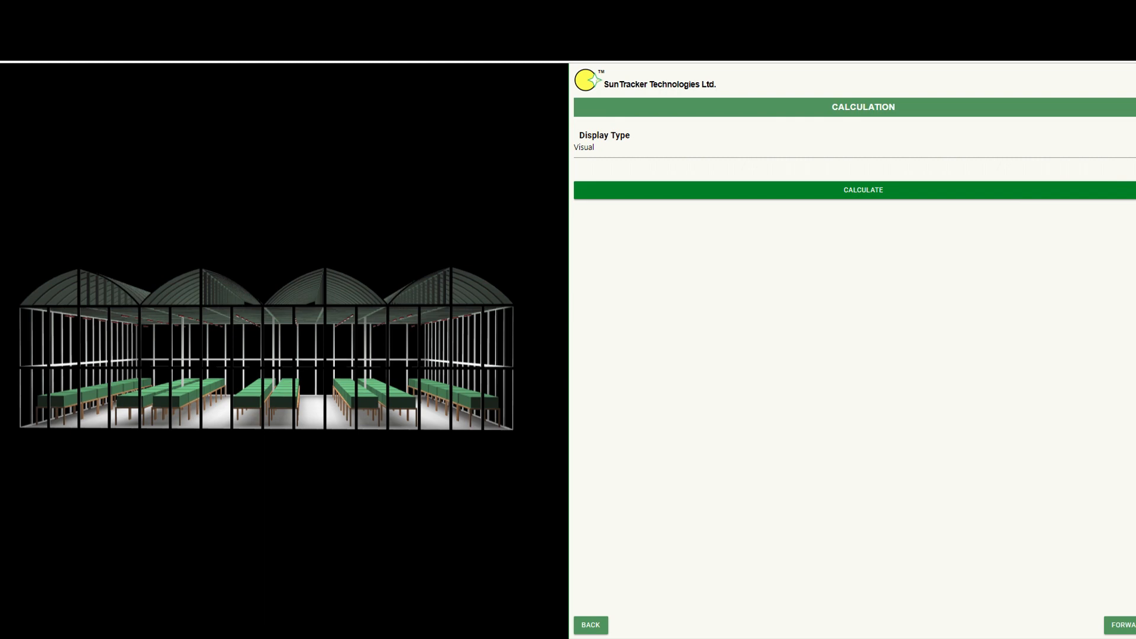
{"action": "left_click", "coordinate": [713, 148]}
{"action": "left_click", "coordinate": [714, 194]}
{"action": "left_click", "coordinate": [725, 195]}
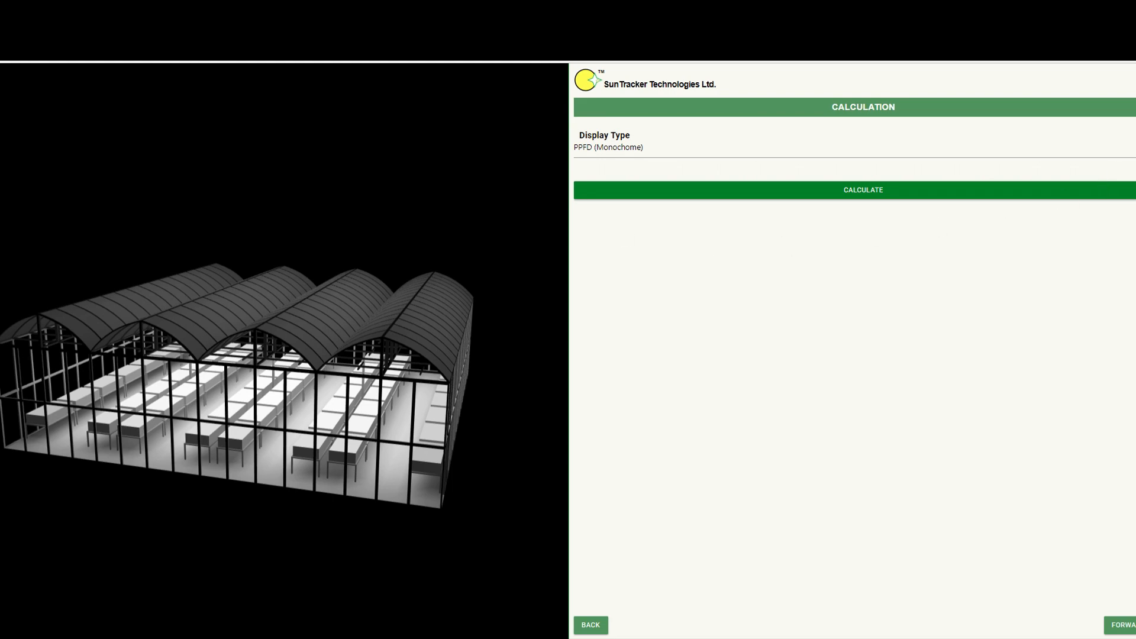
Step: Change the display type to PPFD (Pseudocolor) and recalculate the lighting
{"action": "left_click", "coordinate": [1124, 148]}
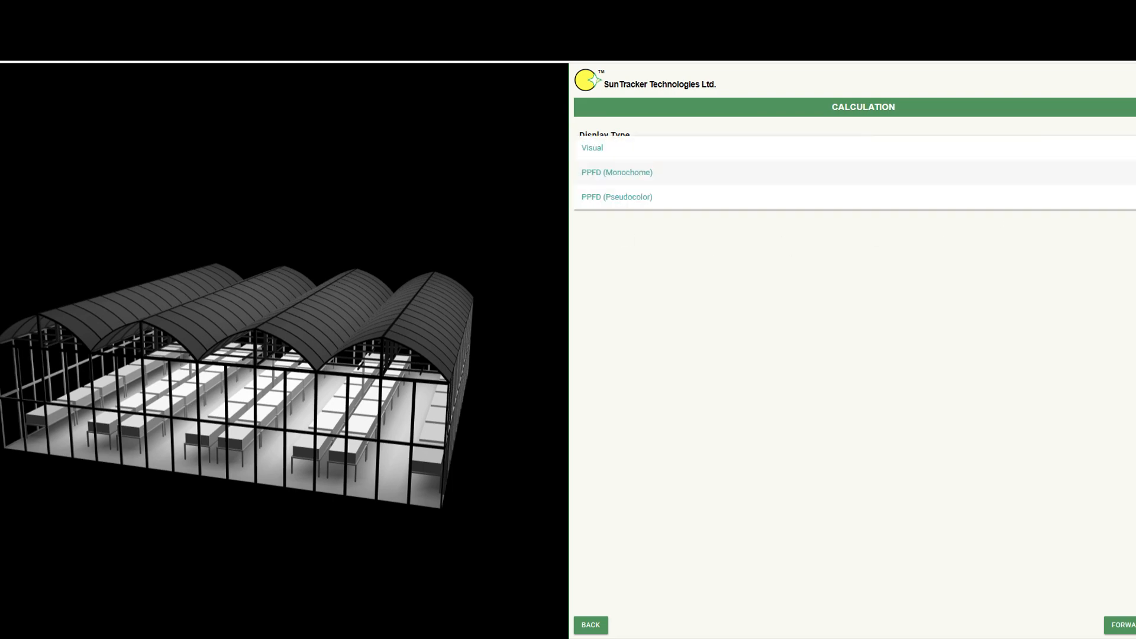
{"action": "left_click", "coordinate": [692, 198]}
{"action": "left_click", "coordinate": [773, 191]}
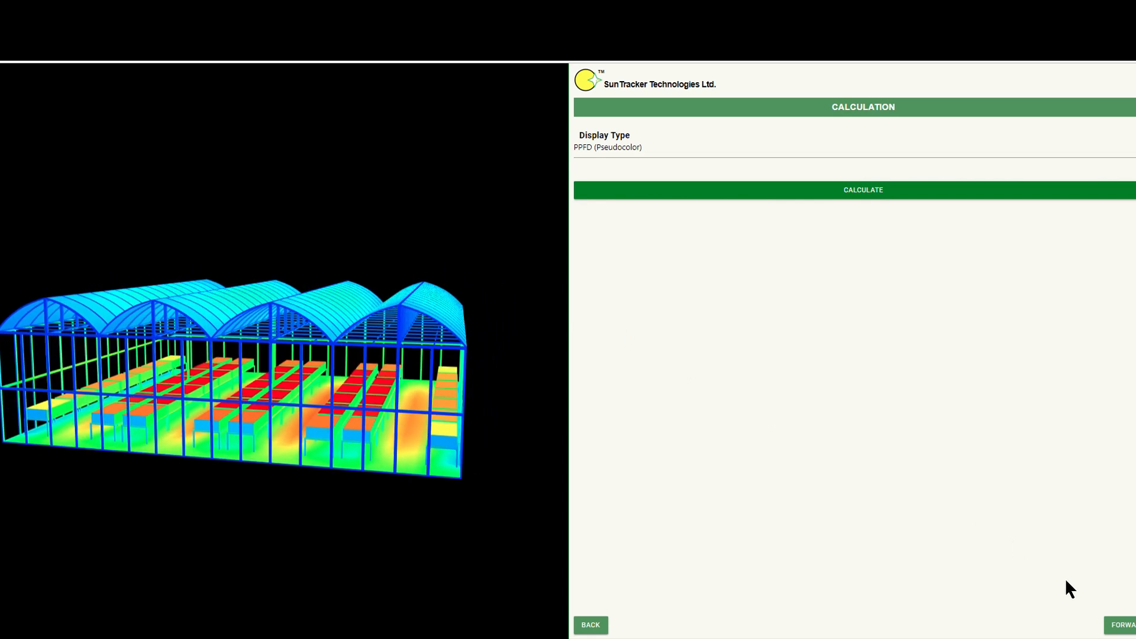
Step: Open the Light Plan report and page through it to the third page
{"action": "left_click", "coordinate": [1121, 626]}
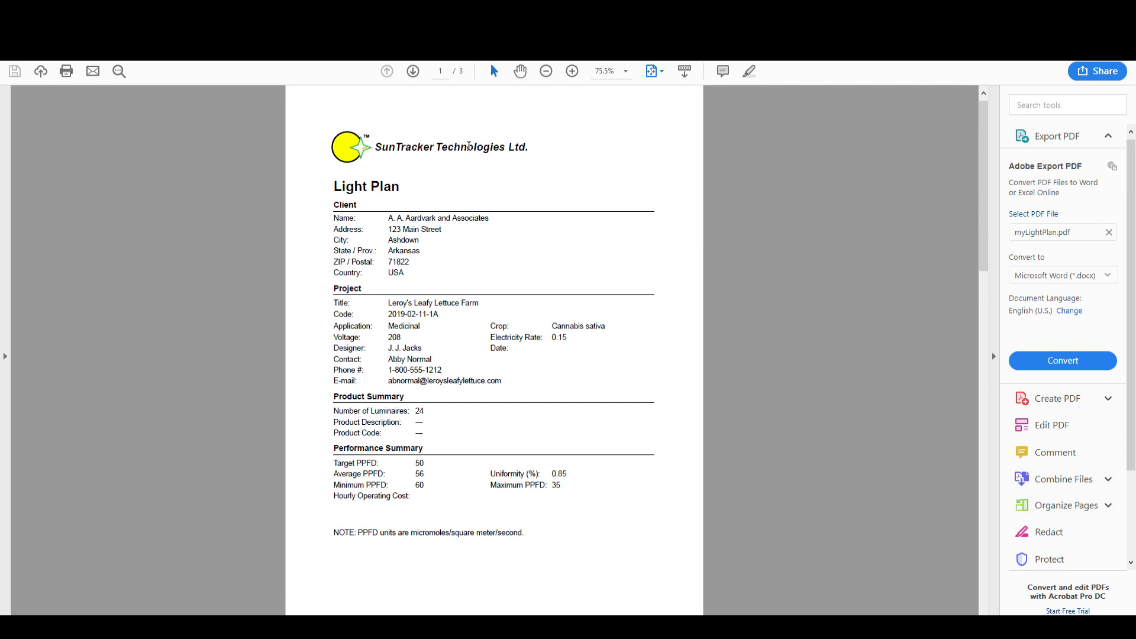
{"action": "left_click", "coordinate": [416, 61]}
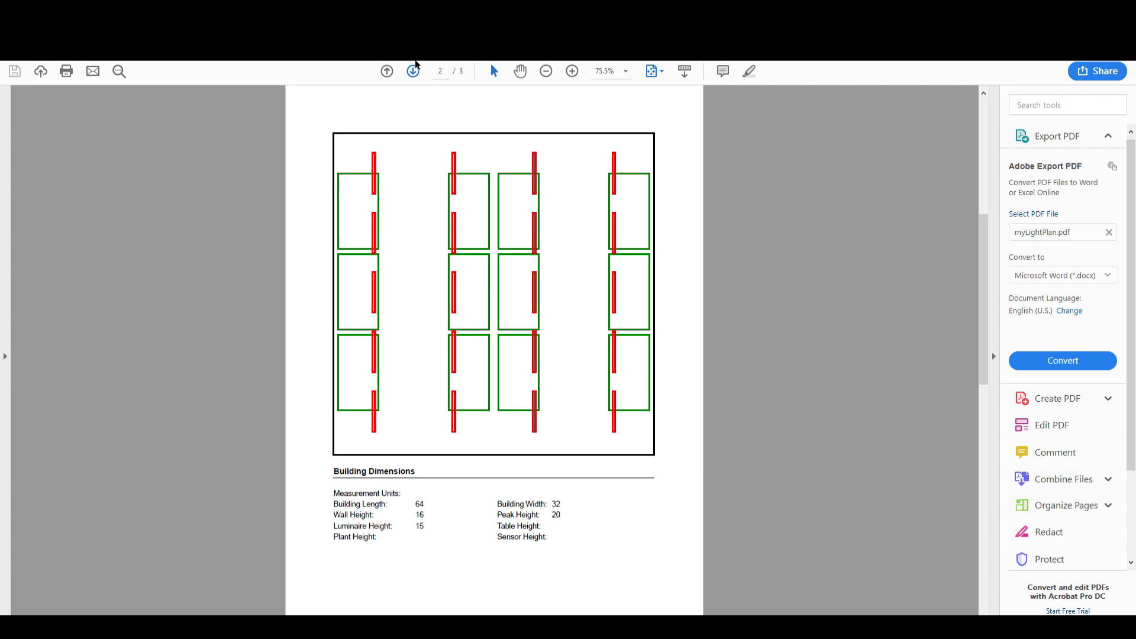
{"action": "left_click", "coordinate": [414, 70]}
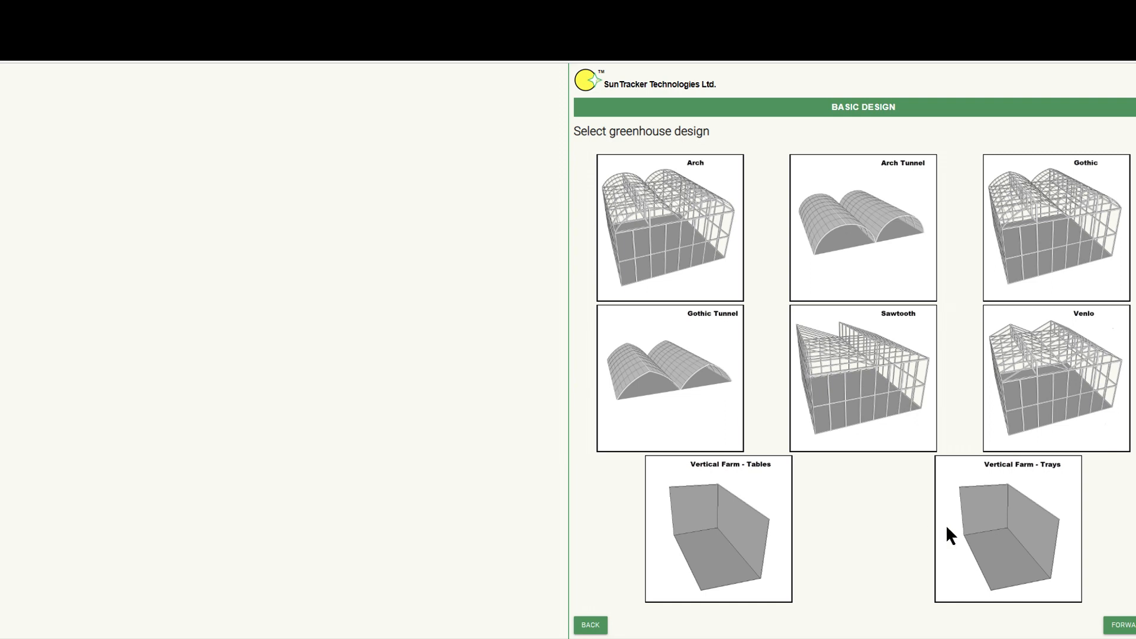
Step: Choose the Vertical Farm - Trays design and continue to its materials
{"action": "left_click", "coordinate": [988, 528]}
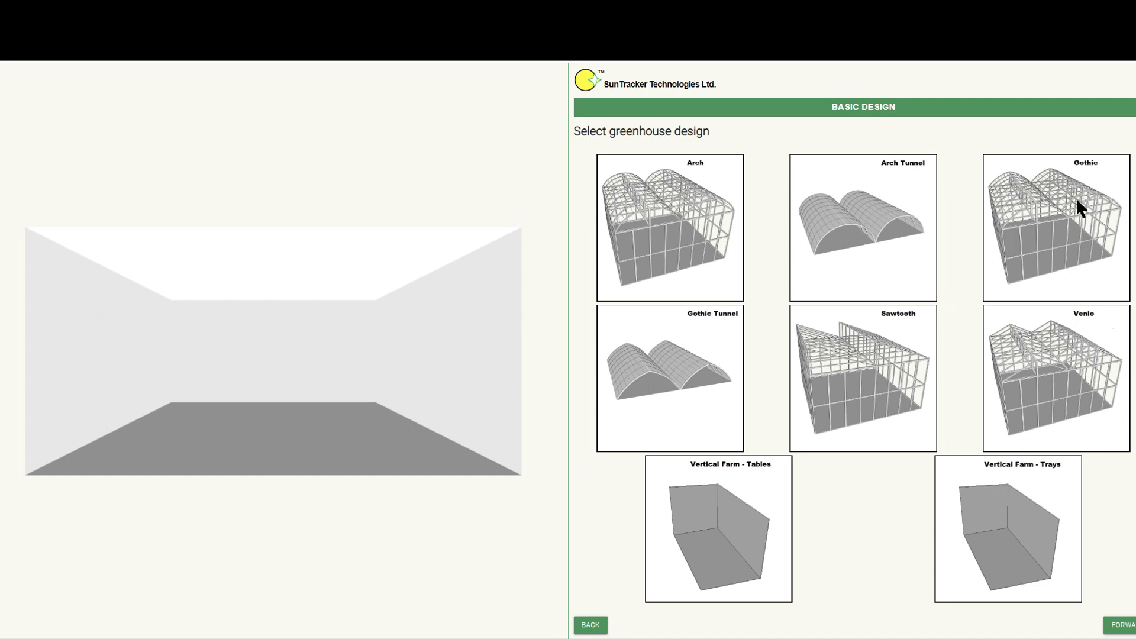
{"action": "left_click", "coordinate": [1106, 105]}
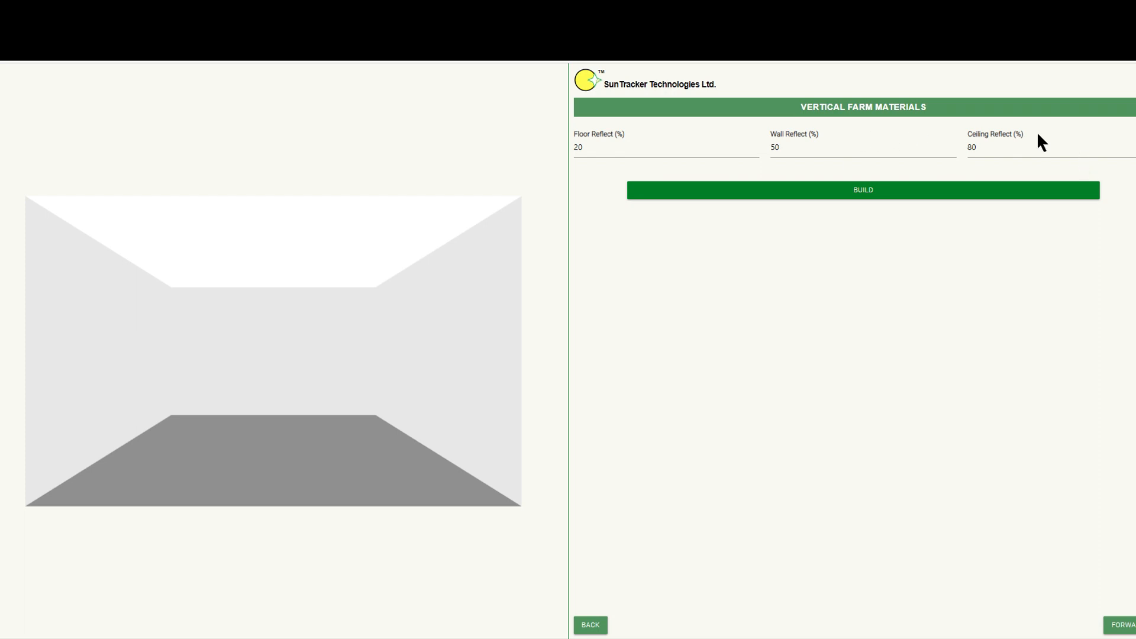
Step: Lay out the vertical farm's trays with the Aardwolf 100 luminaire and a stack number of 6, and insert them into the room
{"action": "left_click", "coordinate": [1123, 625]}
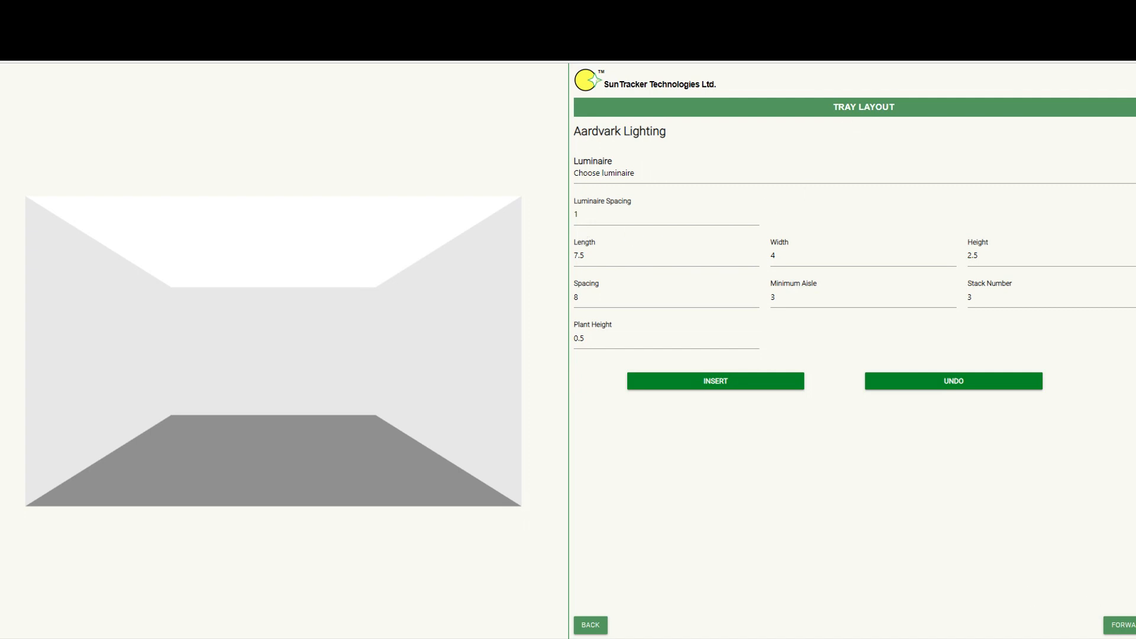
{"action": "left_click", "coordinate": [1132, 173]}
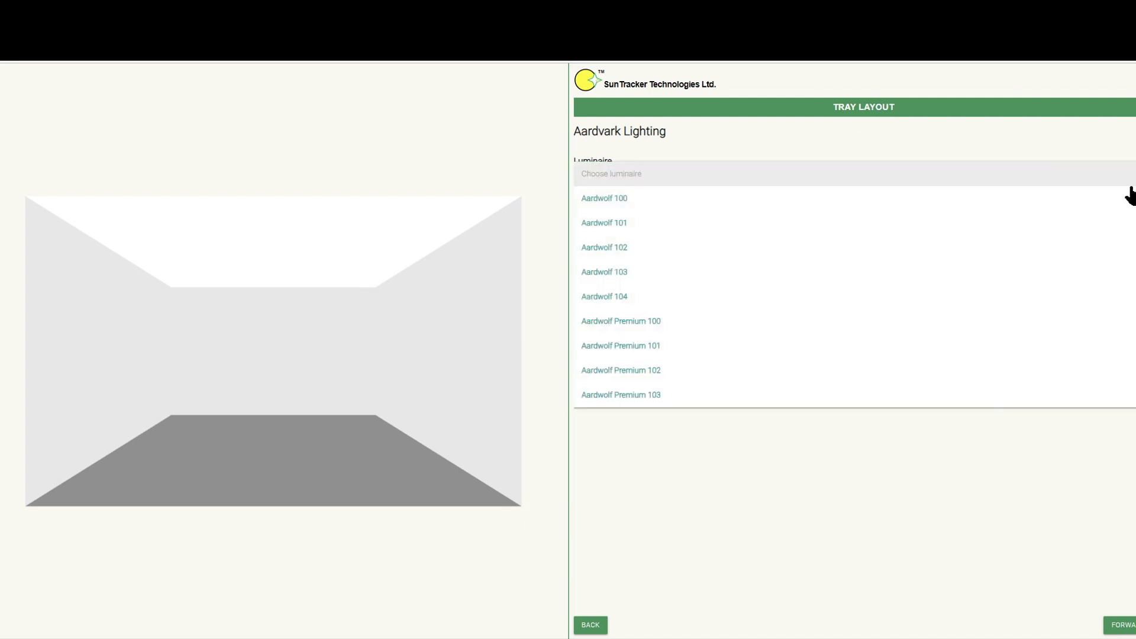
{"action": "left_click", "coordinate": [668, 201]}
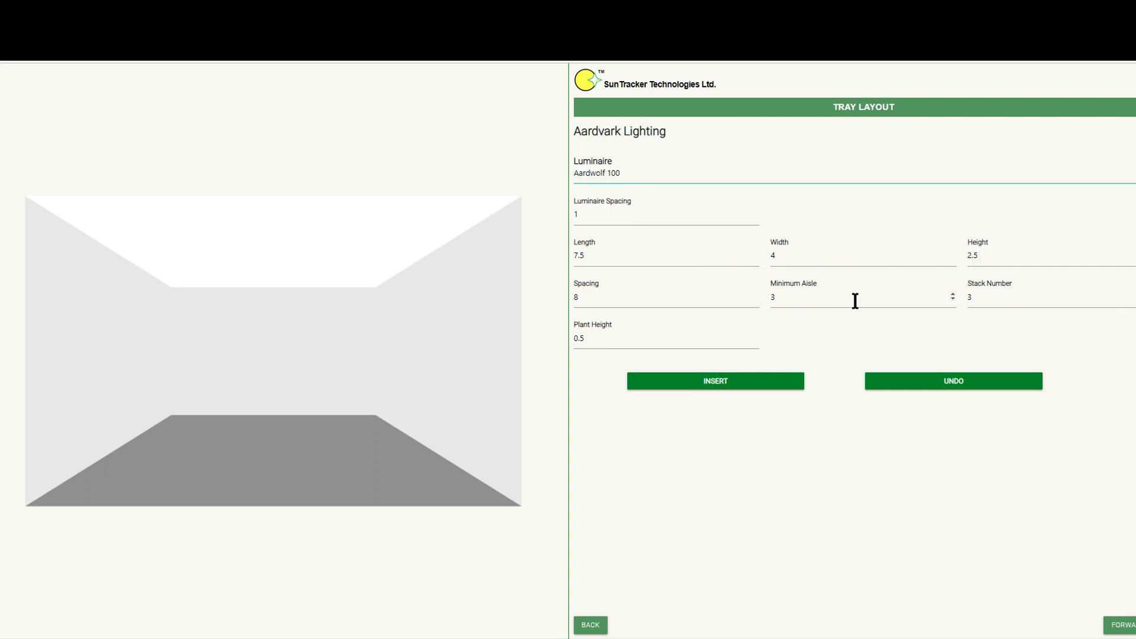
{"action": "double_click", "coordinate": [966, 298]}
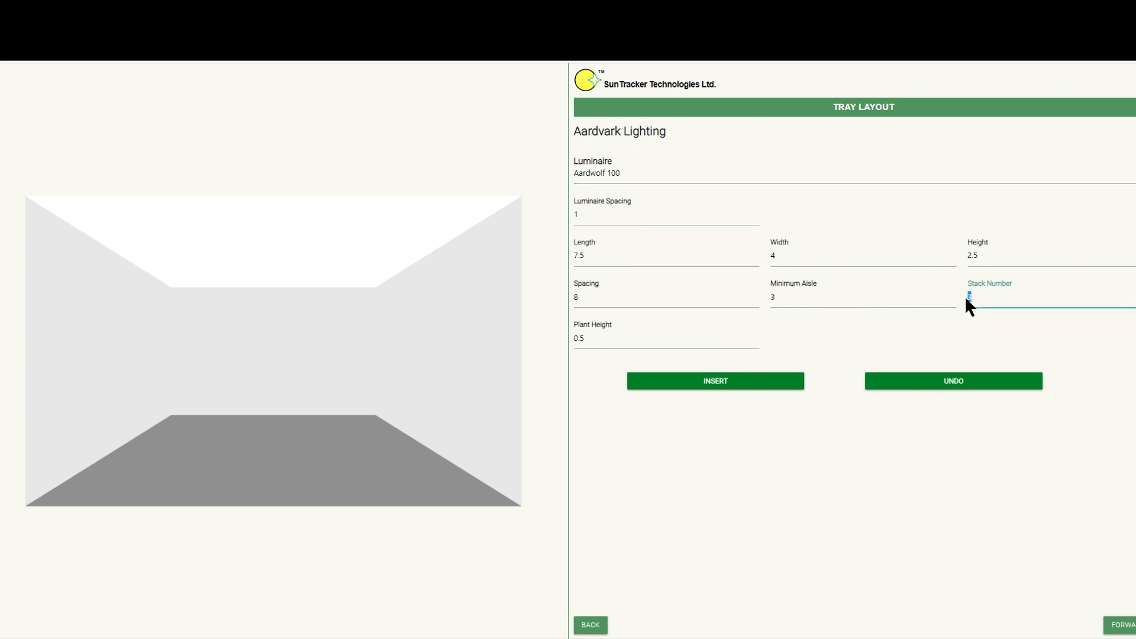
{"action": "left_click", "coordinate": [736, 387]}
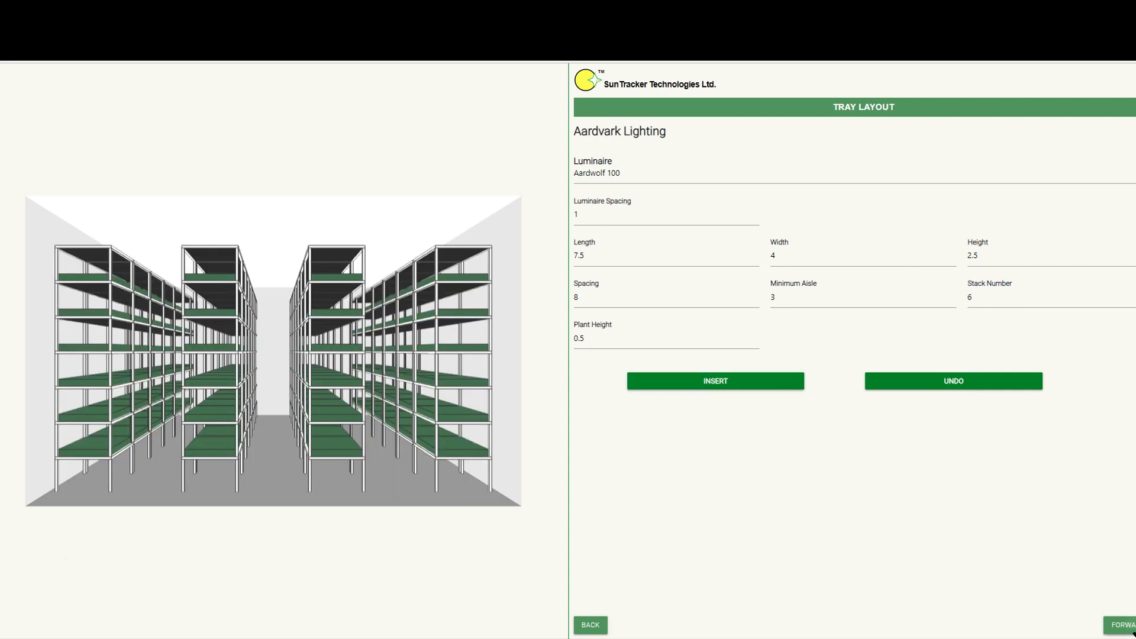
Step: Calculate the vertical farm's lighting with the Visual display type and again with PPFD (Monochome)
{"action": "left_click", "coordinate": [1119, 626]}
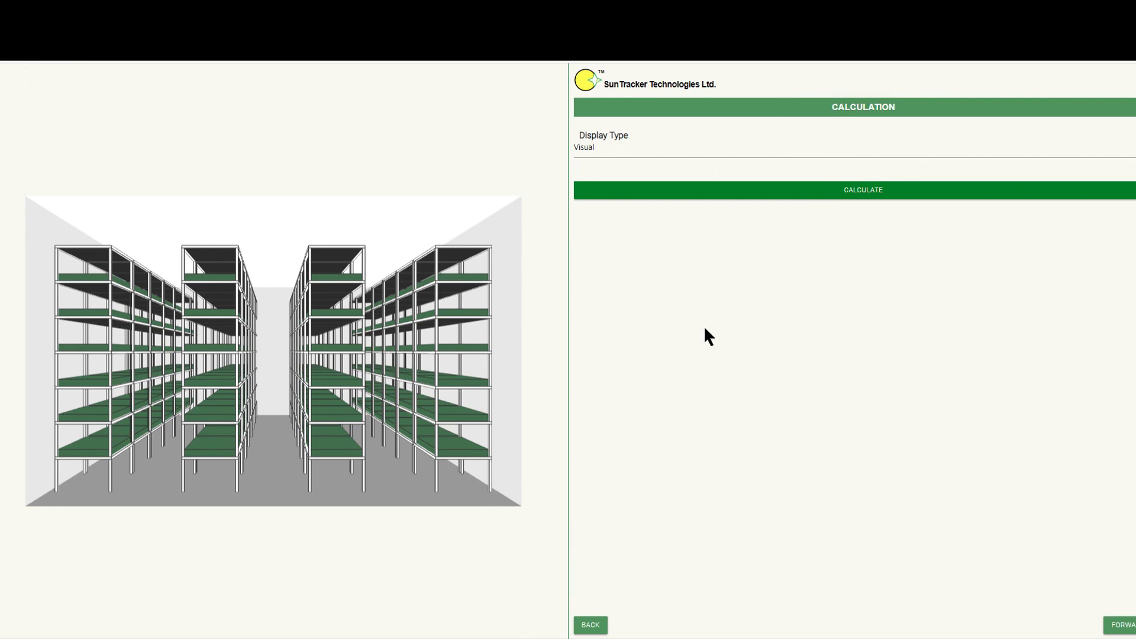
{"action": "left_click", "coordinate": [870, 189]}
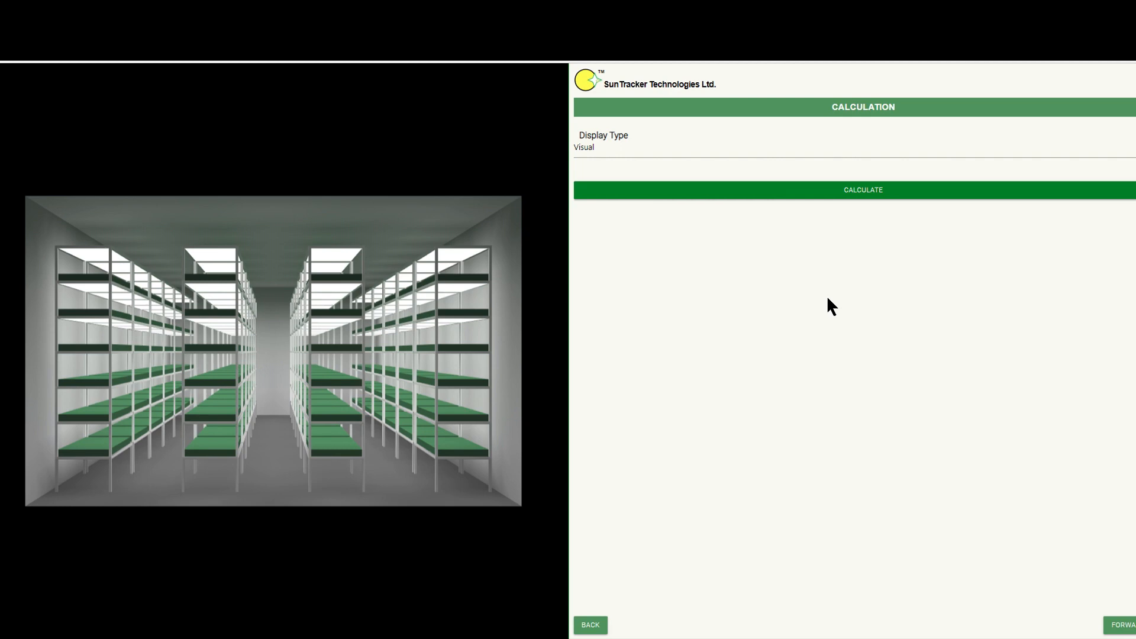
{"action": "left_click", "coordinate": [798, 147]}
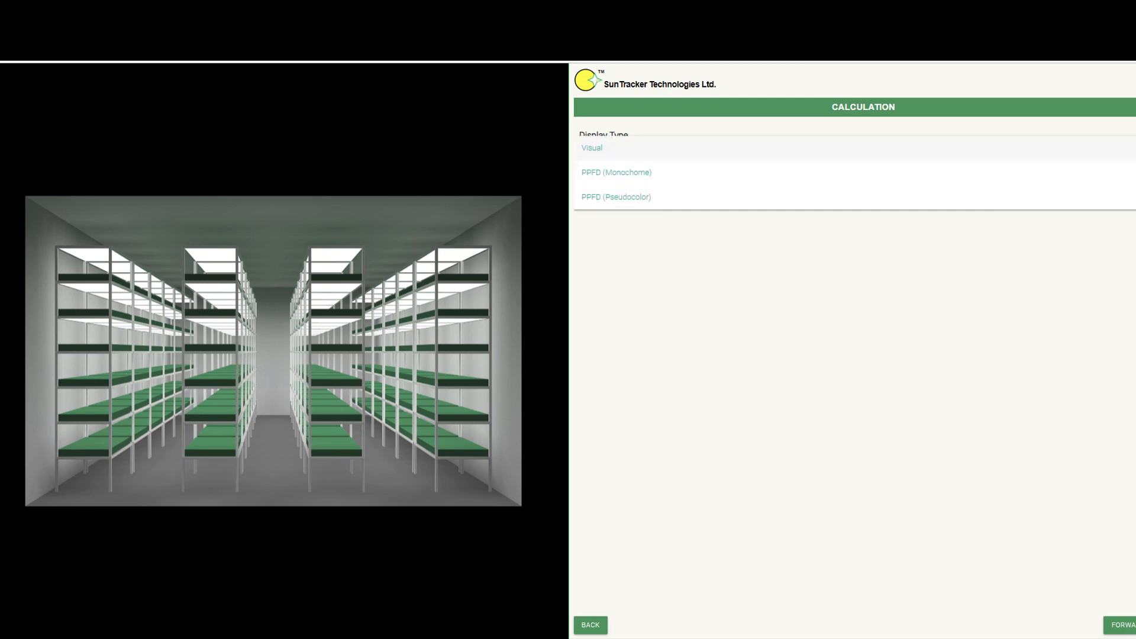
{"action": "left_click", "coordinate": [761, 171]}
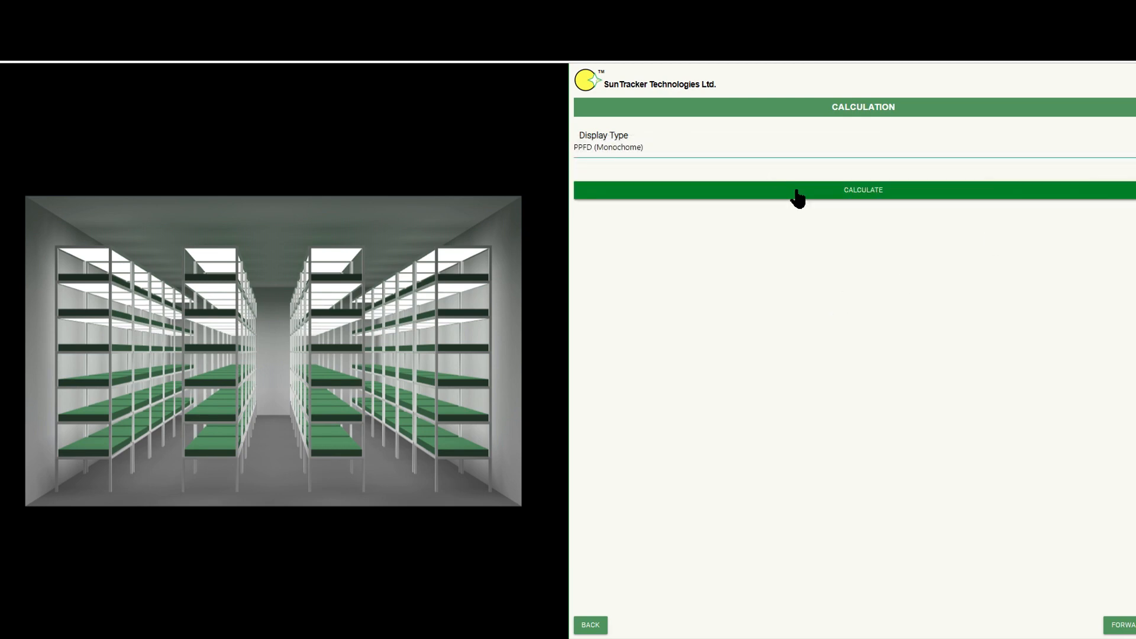
Step: Change the display type to PPFD (Pseudocolor) and recalculate the vertical farm's lighting
{"action": "left_click", "coordinate": [798, 146]}
{"action": "left_click", "coordinate": [807, 195]}
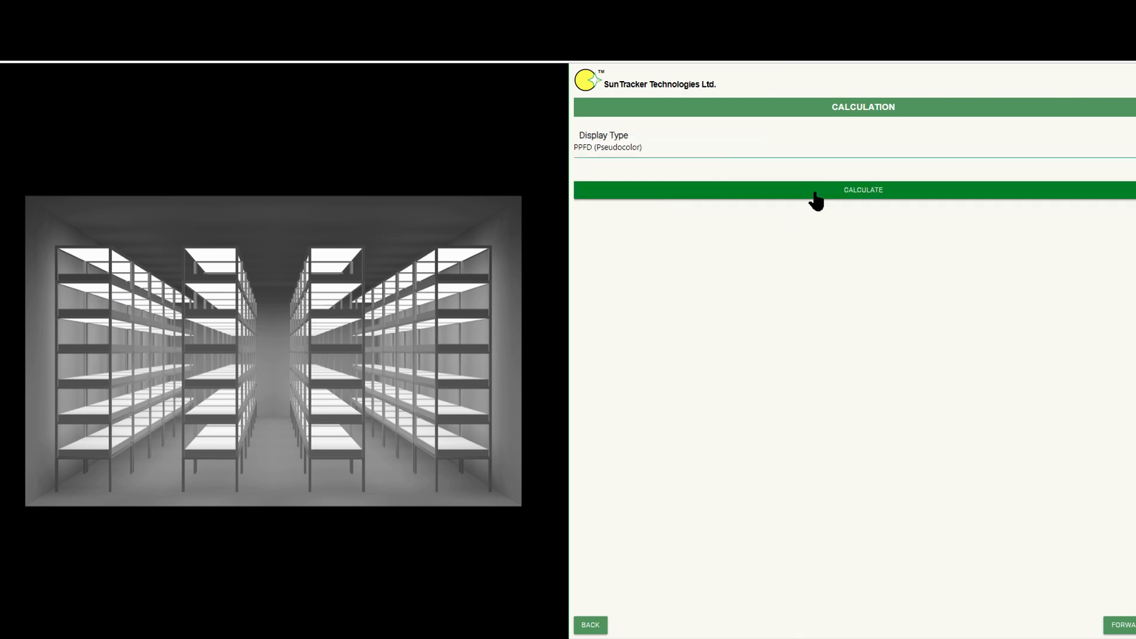
{"action": "left_click", "coordinate": [817, 190]}
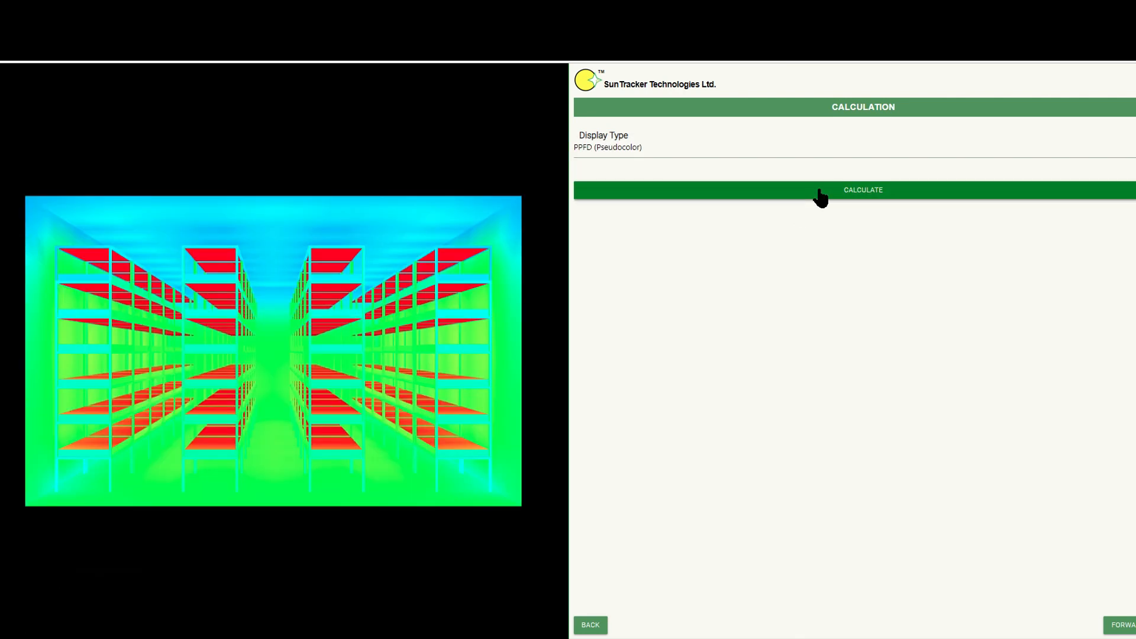
Step: Return the display type to Visual and recalculate the vertical farm's lighting
{"action": "left_click", "coordinate": [769, 148]}
{"action": "left_click", "coordinate": [752, 149]}
{"action": "left_click", "coordinate": [893, 190]}
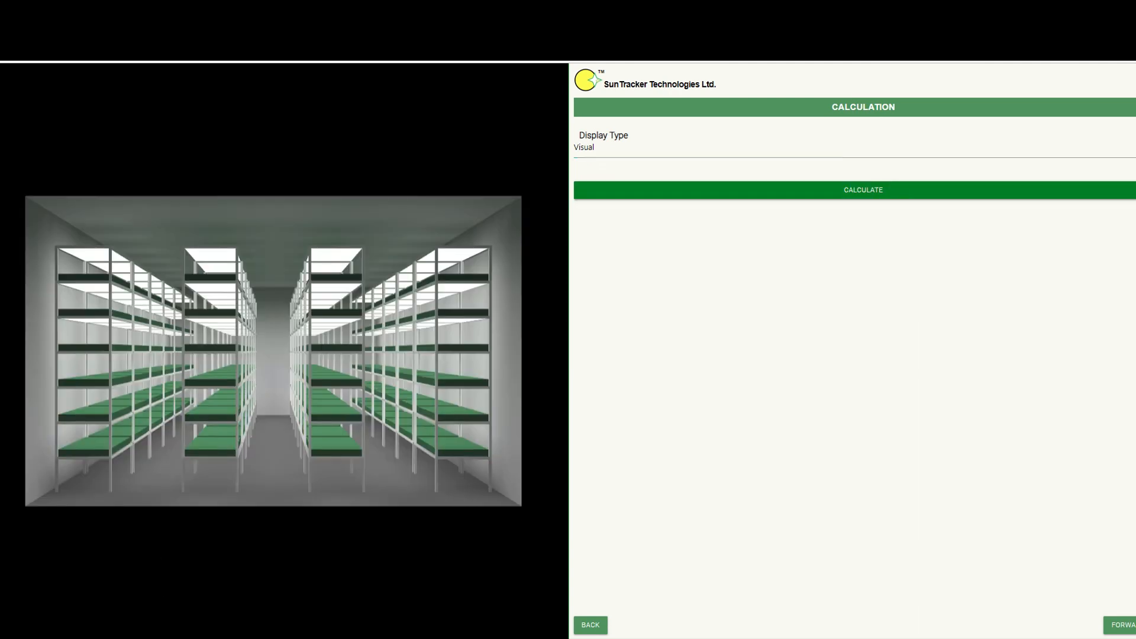
Step: Continue to the vertical farm's report summary, generate the report and finish the design
{"action": "left_click", "coordinate": [1121, 625]}
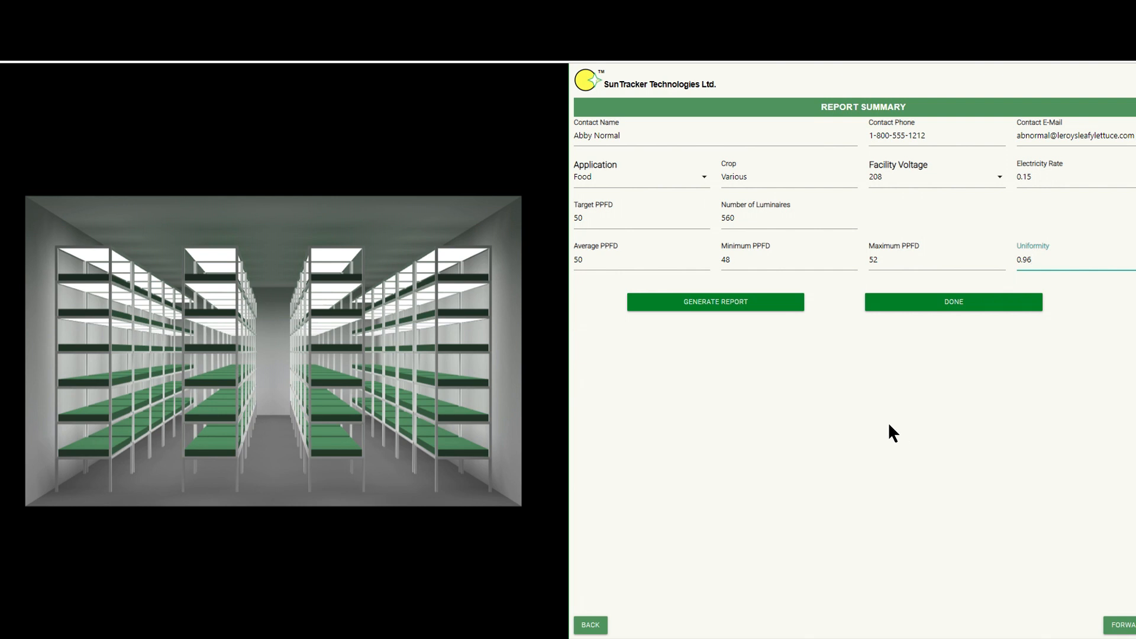
{"action": "left_click", "coordinate": [708, 310]}
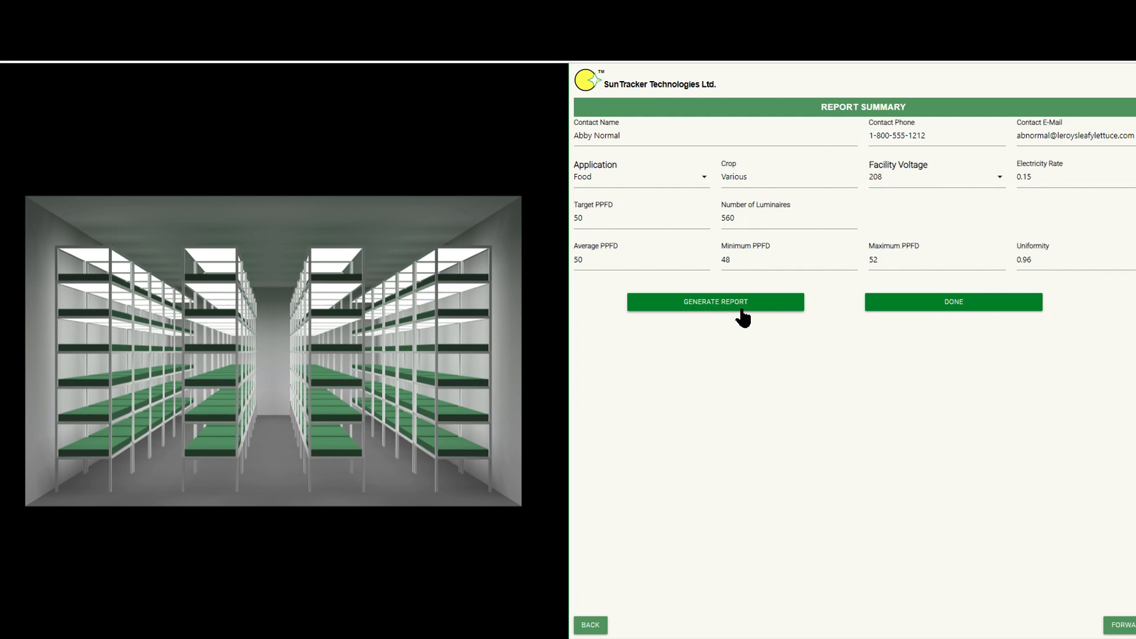
{"action": "left_click", "coordinate": [931, 307]}
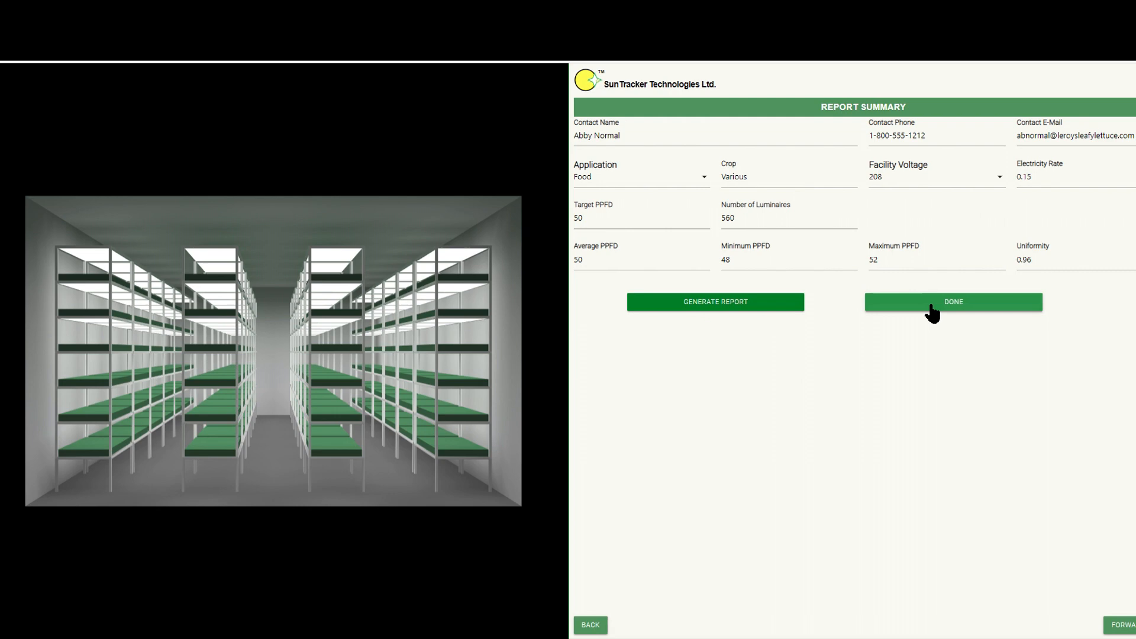